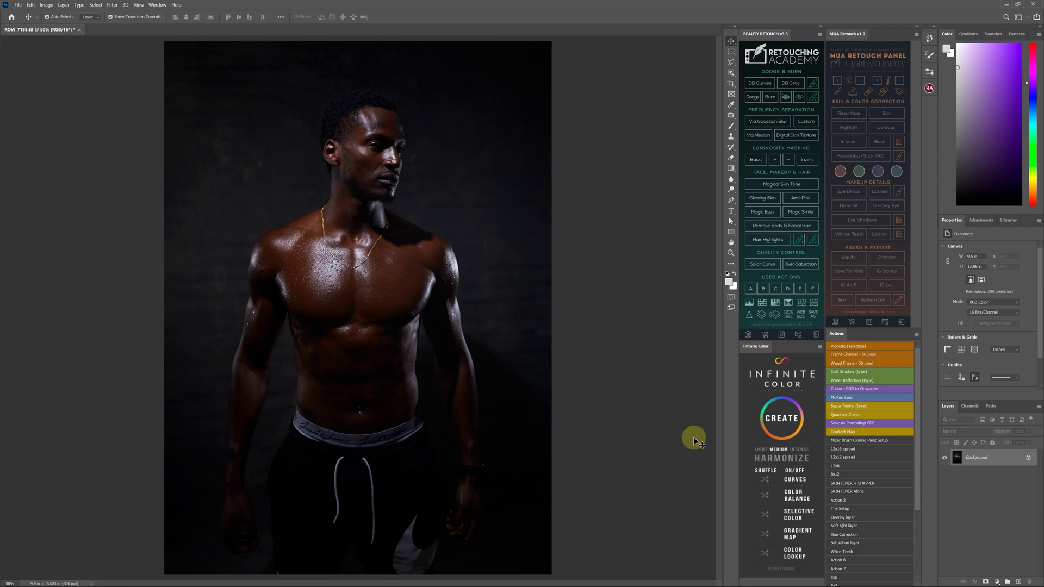
# Duplicate the Background portrait into Layer 1 with Ctrl+J.
pyautogui.hotkey('ctrl', 'j')
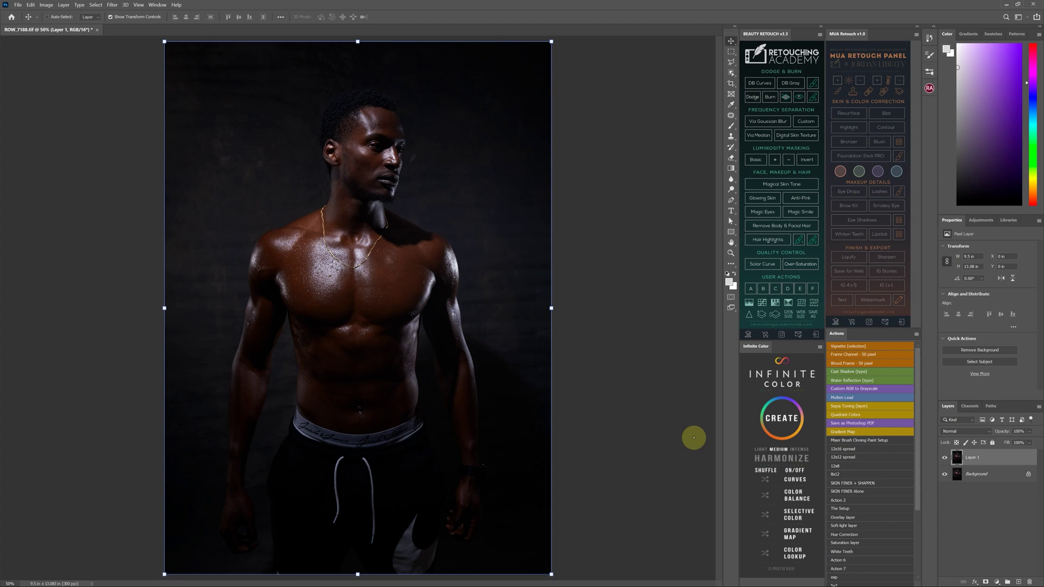
pyautogui.hotkey('ctrl', 'shift', 'x')
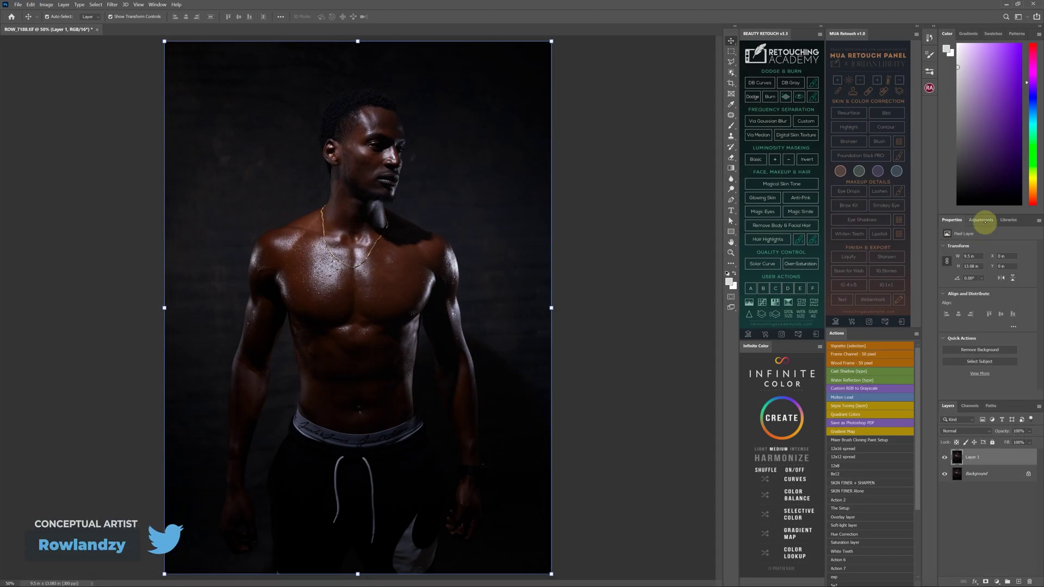
# Add a Gradient Map adjustment and set its dark end stop to black.
pyautogui.click(983, 221)
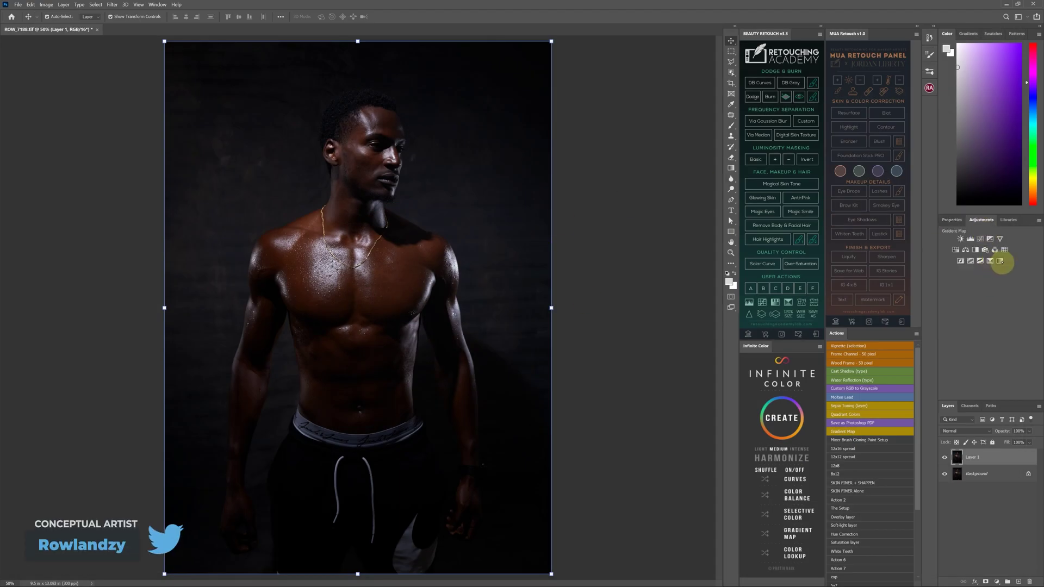
pyautogui.click(1000, 261)
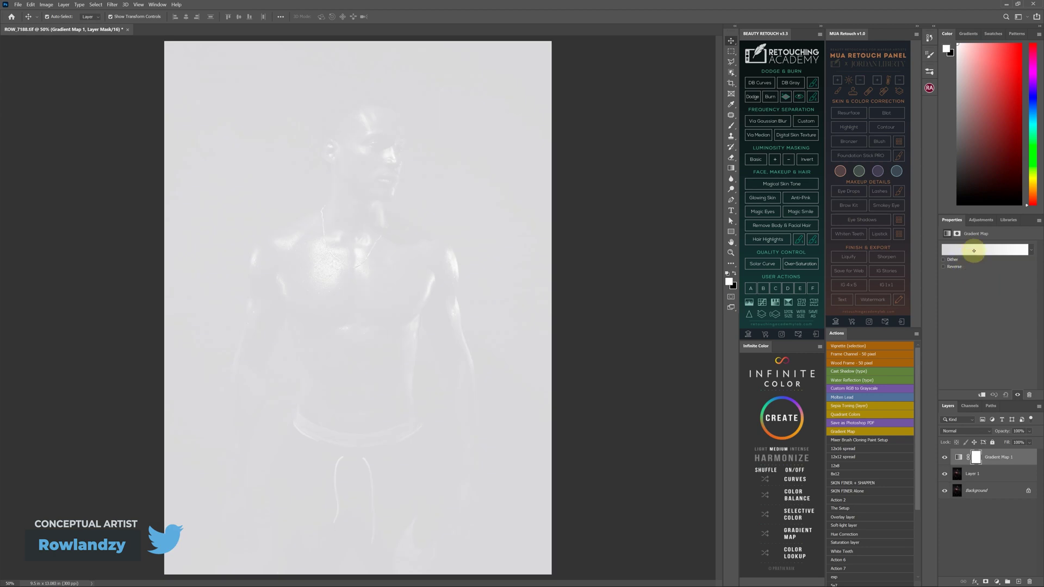
pyautogui.click(975, 253)
pyautogui.click(737, 457)
pyautogui.click(771, 492)
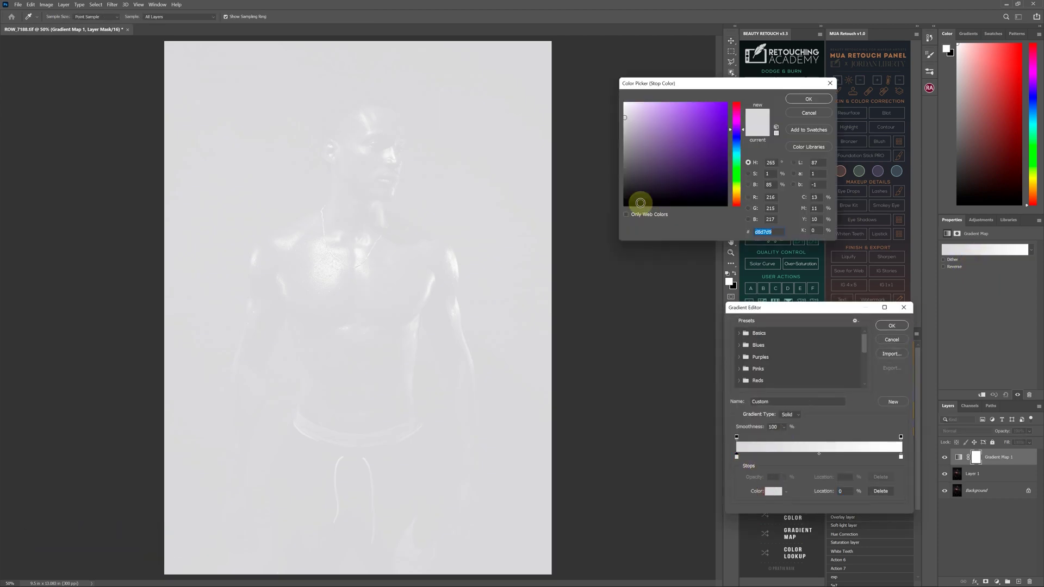
pyautogui.moveTo(634, 191); pyautogui.dragTo(610, 221)
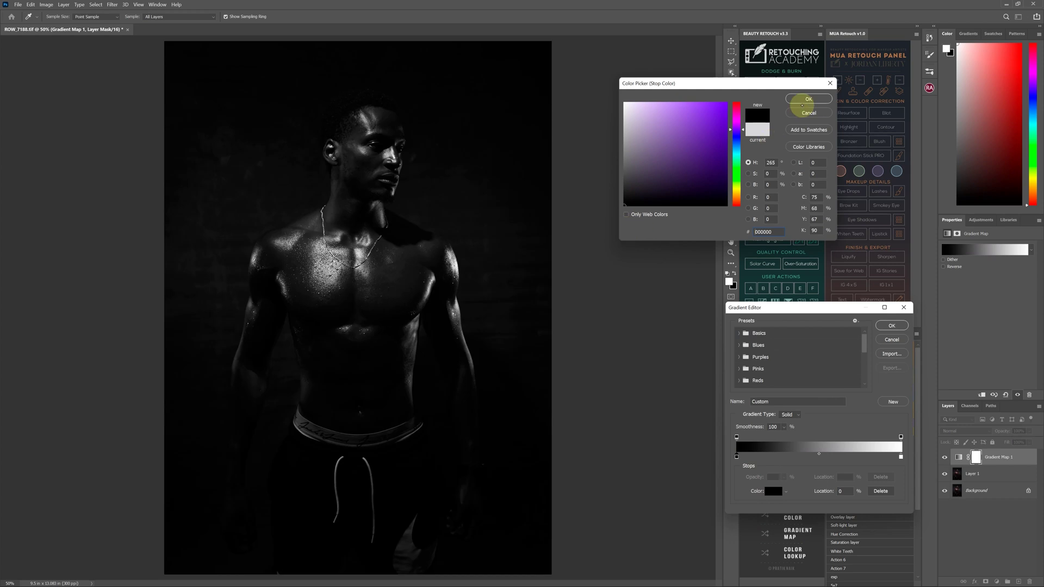
pyautogui.click(808, 99)
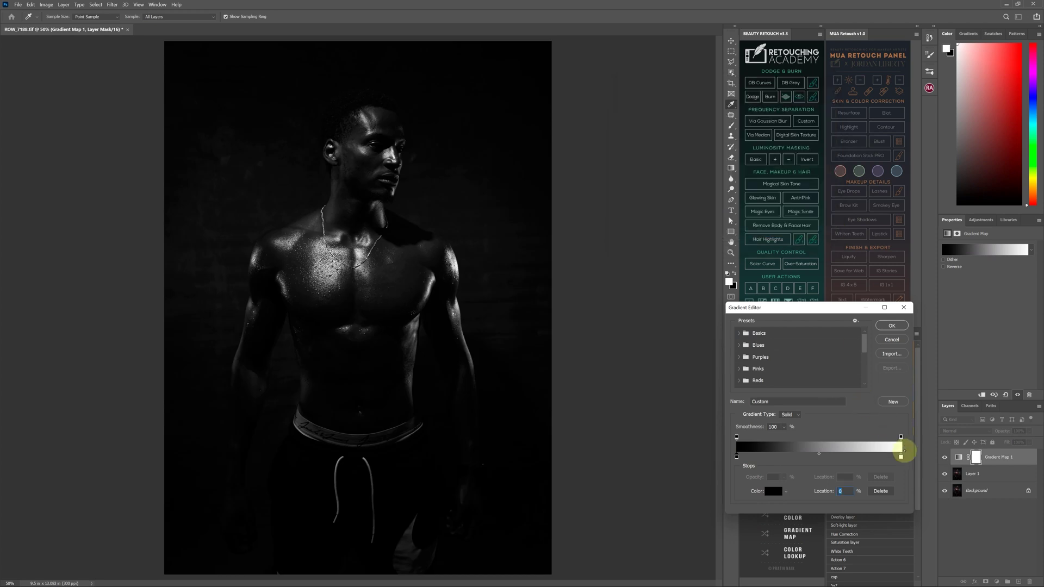
# Set the light stop to red ff2a2a, apply, and duplicate the gradient map layer.
pyautogui.click(901, 456)
pyautogui.click(773, 491)
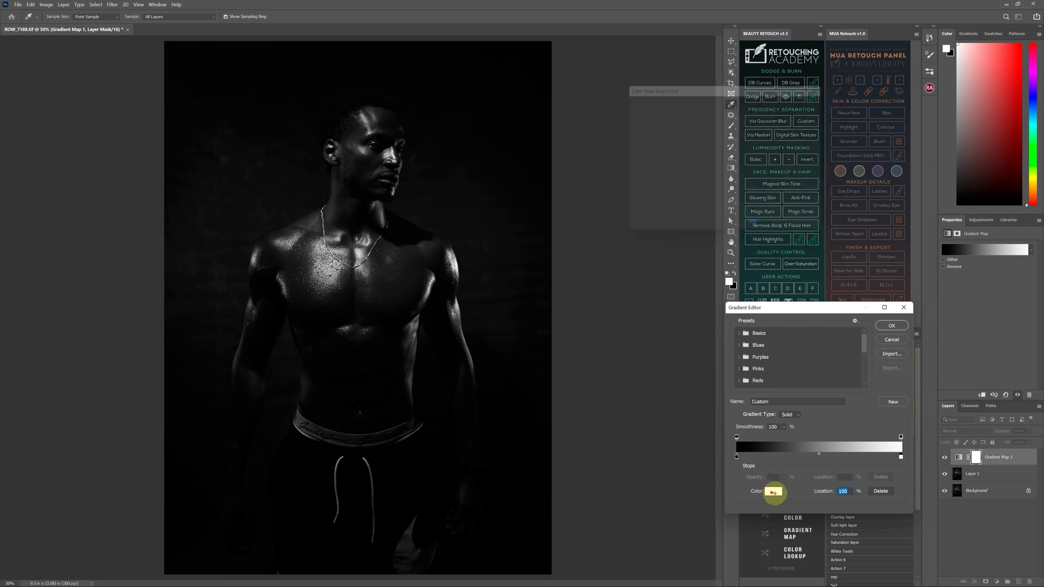
pyautogui.moveTo(692, 145); pyautogui.dragTo(711, 90)
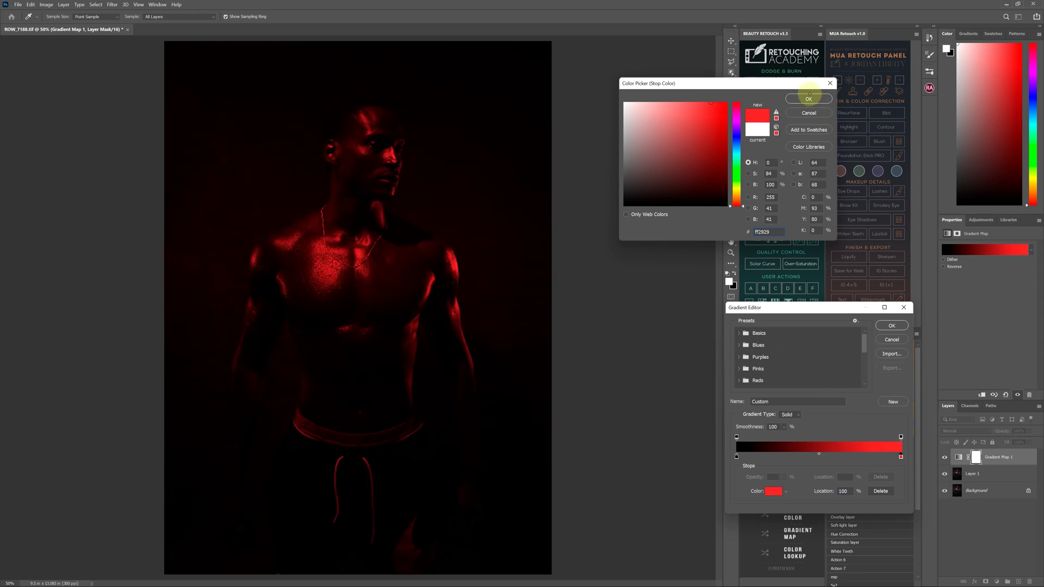
pyautogui.click(807, 98)
pyautogui.click(892, 325)
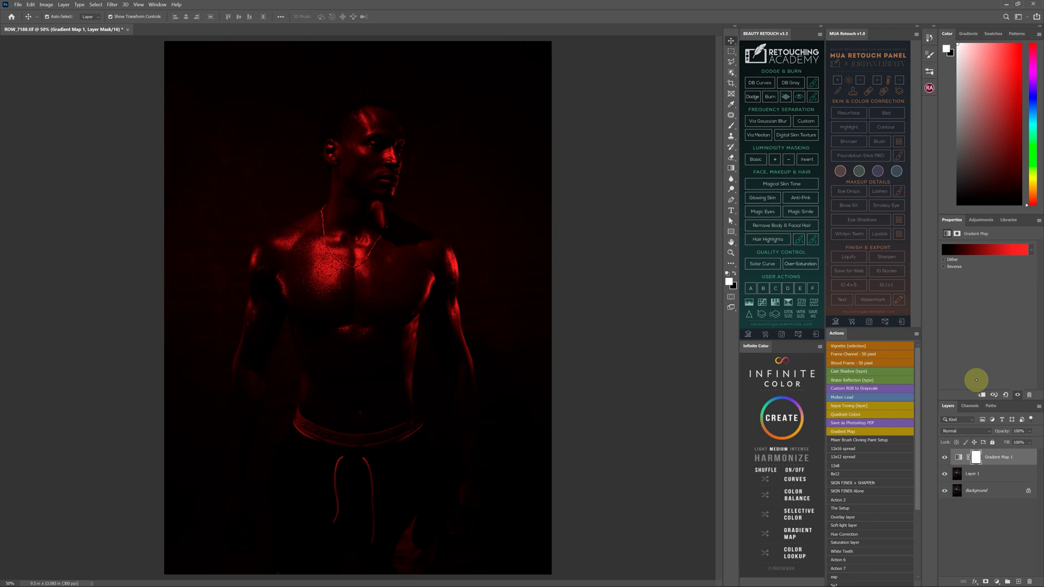
pyautogui.hotkey('ctrl', 'j')
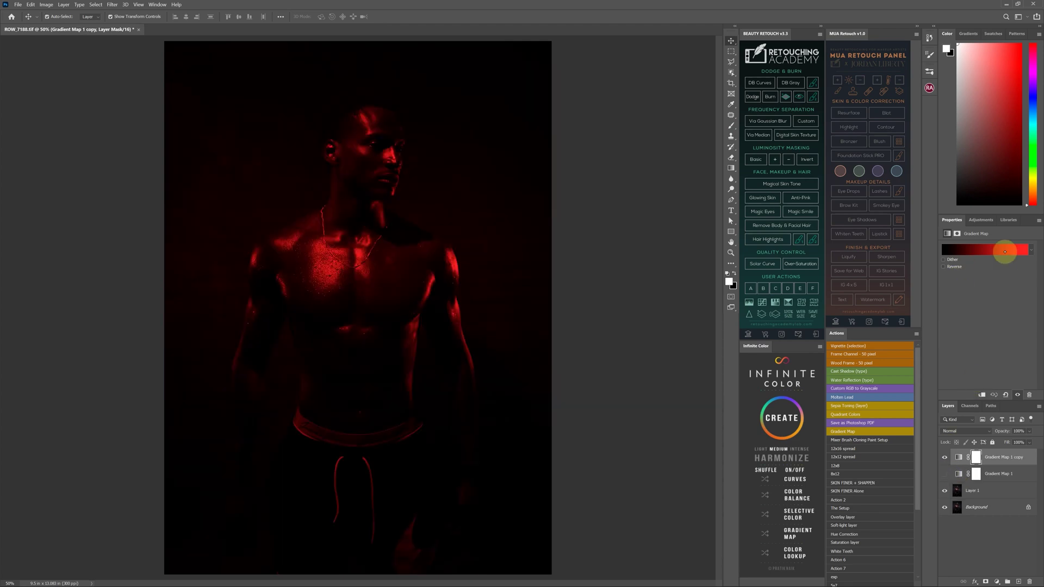
# Change Gradient Map 1 copy's light stop from red to cyan 4adcff and apply it.
pyautogui.click(1008, 254)
pyautogui.click(901, 457)
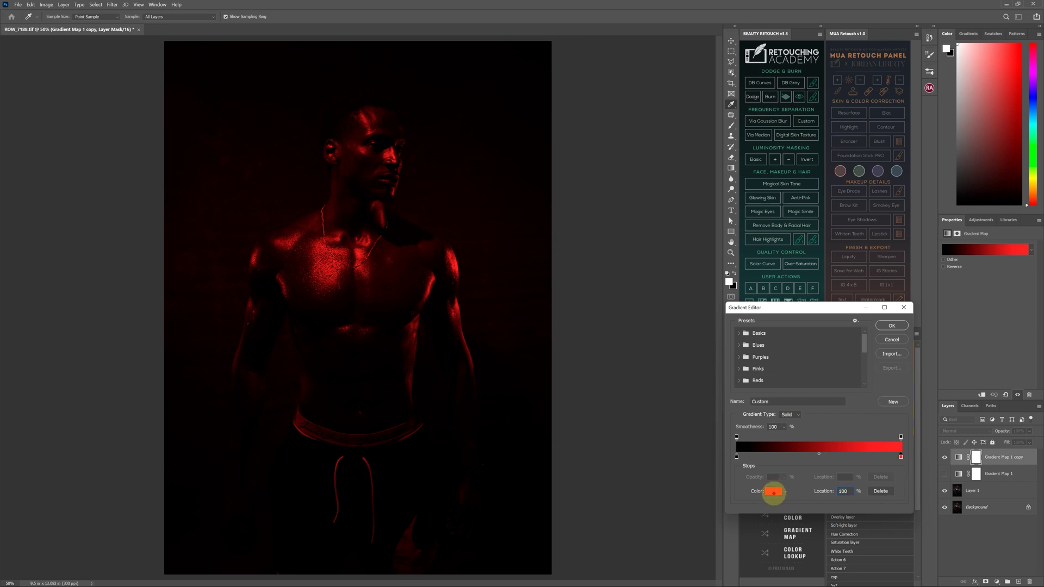
pyautogui.click(774, 496)
pyautogui.click(737, 156)
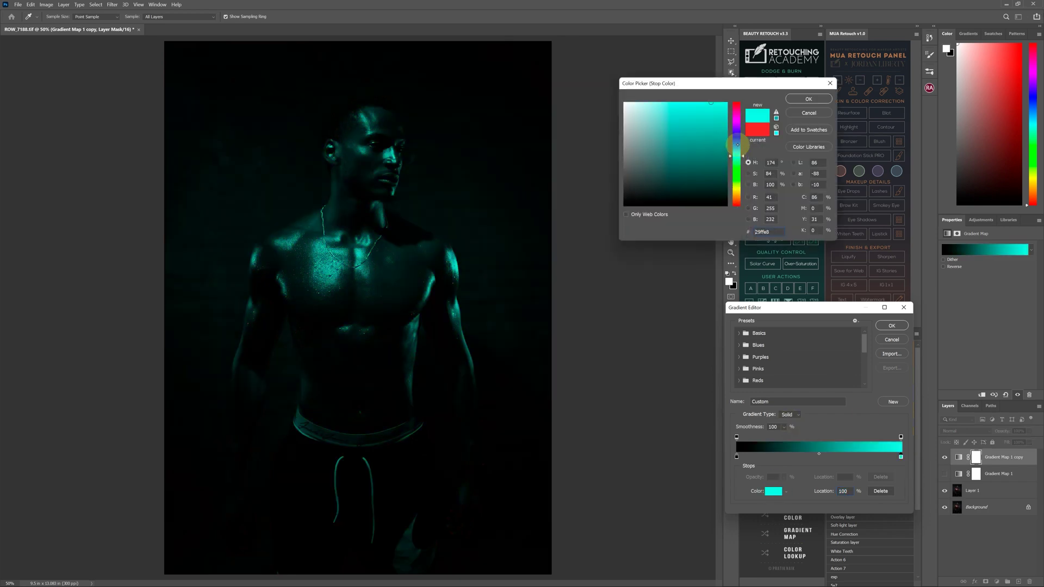
pyautogui.click(736, 145)
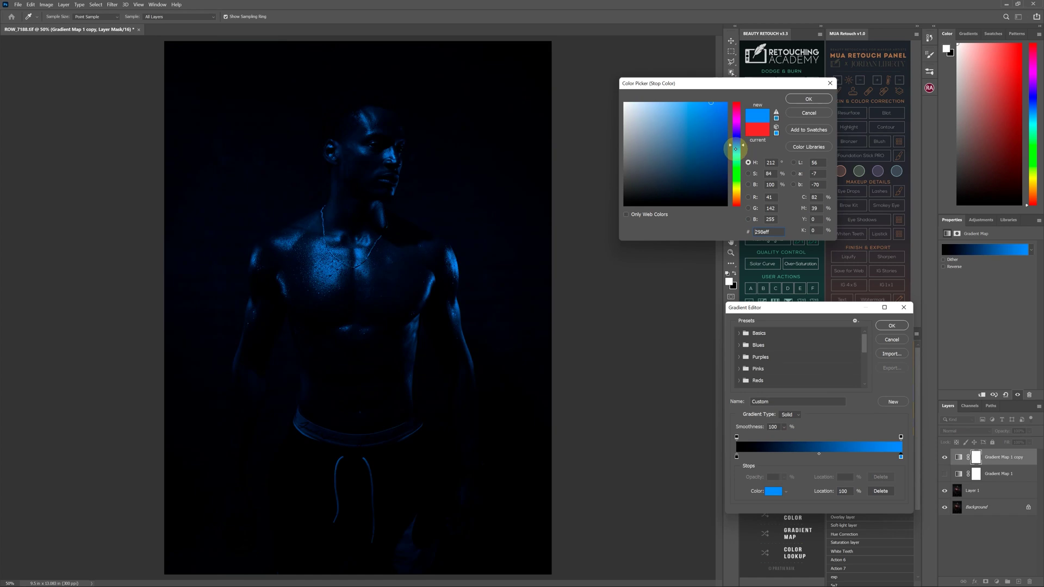
pyautogui.click(737, 149)
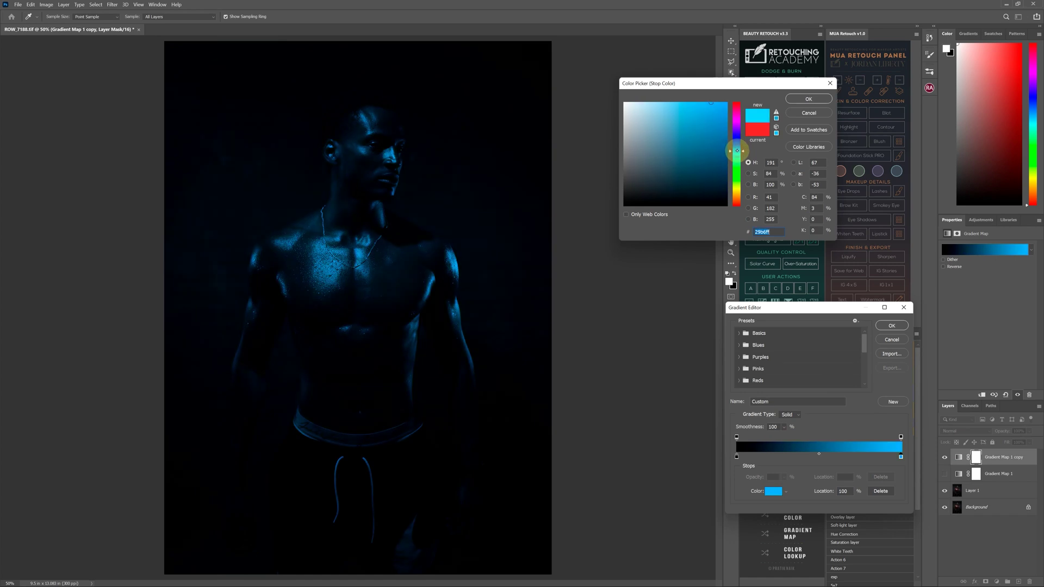
pyautogui.click(736, 151)
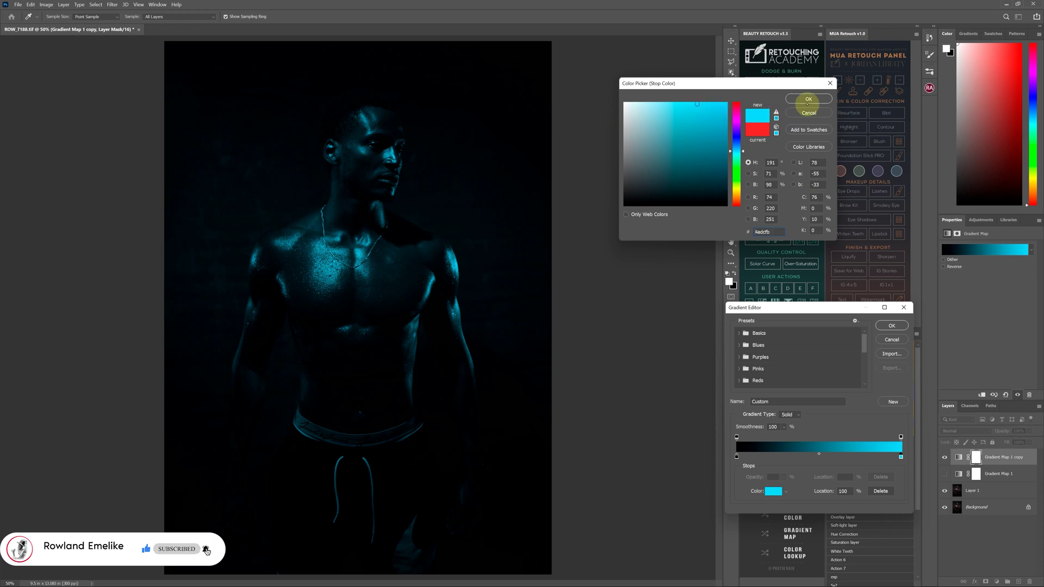
pyautogui.click(805, 100)
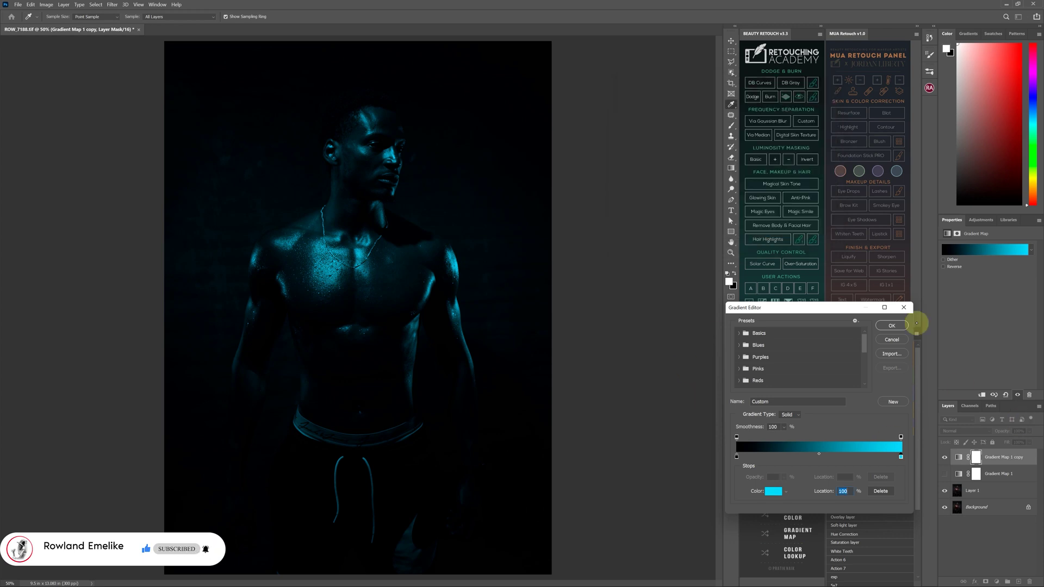
pyautogui.click(892, 325)
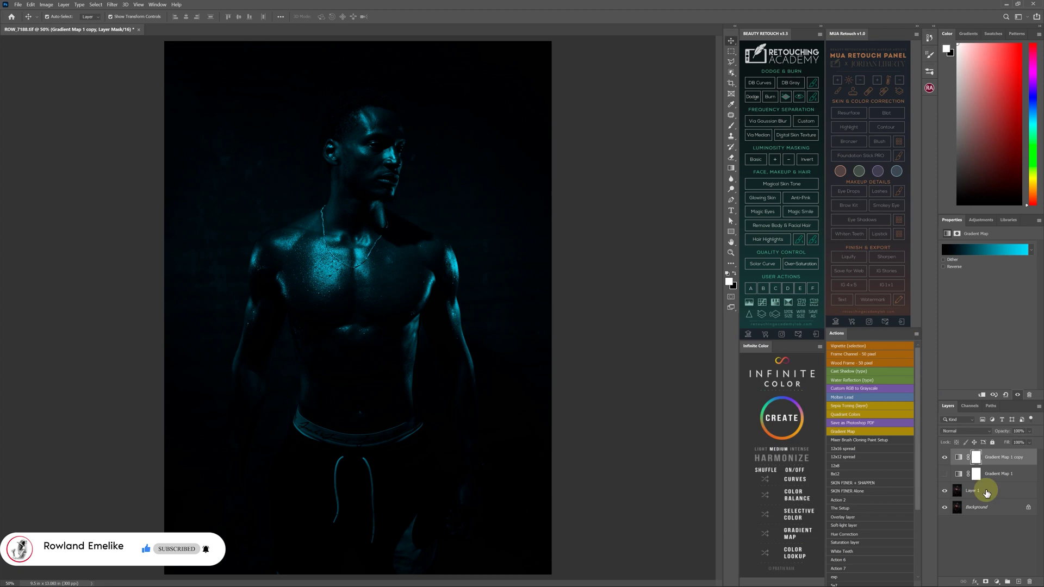
# Hide the cyan copy with an inverted black mask, then paint white on the red map's mask over the face.
pyautogui.hotkey('ctrl', 'i')
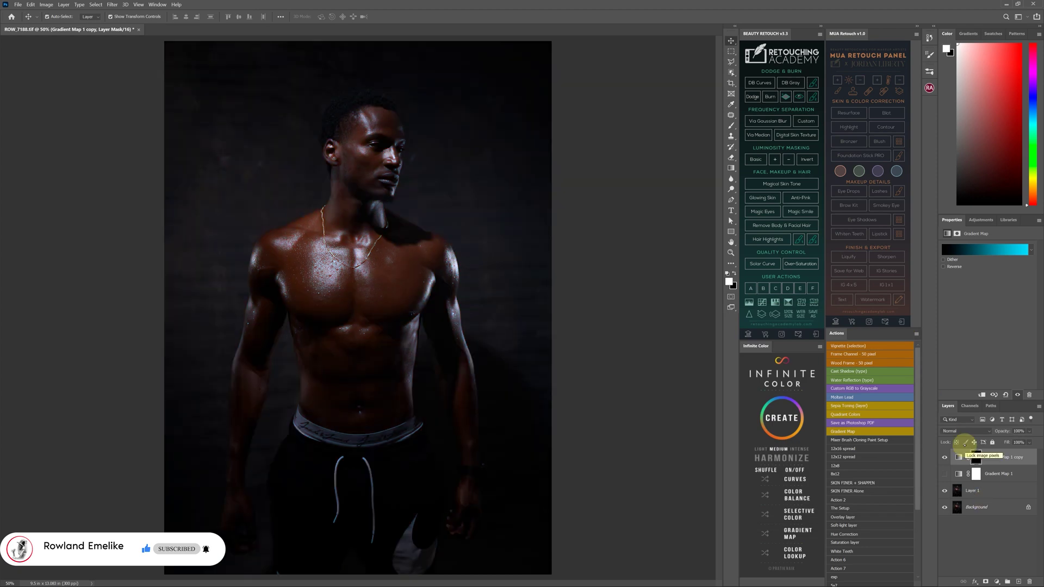
pyautogui.click(944, 474)
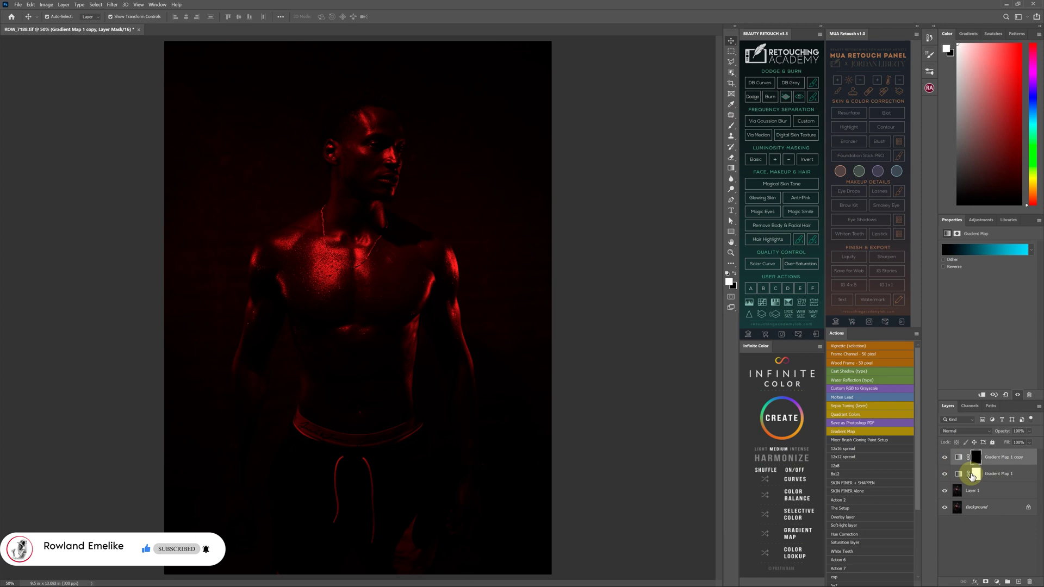
pyautogui.click(975, 474)
pyautogui.press('b')
pyautogui.moveTo(318, 187)
pyautogui.mouseDown()
pyautogui.moveTo(333, 154)
pyautogui.moveTo(332, 200)
pyautogui.moveTo(330, 173)
pyautogui.mouseUp()
# Paint black on the red mask to remove red from chest, shoulders, background and left arm.
pyautogui.press('x')
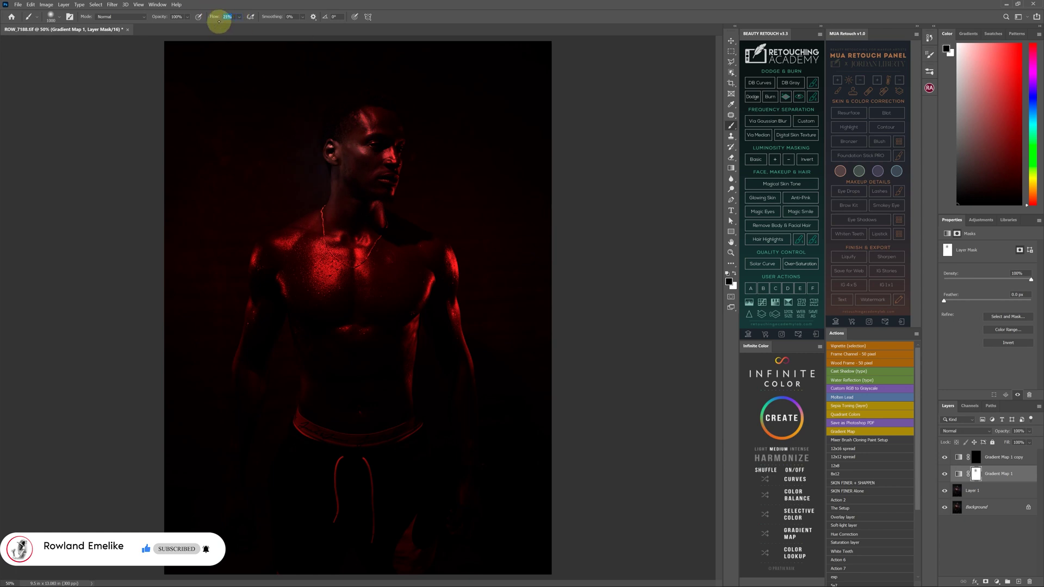
pyautogui.press('[')
pyautogui.moveTo(333, 140)
pyautogui.mouseDown()
pyautogui.moveTo(305, 270)
pyautogui.moveTo(313, 283)
pyautogui.moveTo(268, 283)
pyautogui.mouseUp()
pyautogui.press(']')
pyautogui.press(']')
pyautogui.press(']')
pyautogui.press(']')
pyautogui.press(']')
pyautogui.moveTo(261, 136)
pyautogui.mouseDown()
pyautogui.moveTo(290, 62)
pyautogui.moveTo(268, 96)
pyautogui.moveTo(198, 339)
pyautogui.moveTo(184, 283)
pyautogui.moveTo(276, 487)
pyautogui.moveTo(310, 483)
pyautogui.moveTo(330, 498)
pyautogui.moveTo(327, 512)
pyautogui.moveTo(351, 434)
pyautogui.moveTo(320, 359)
pyautogui.mouseUp()
pyautogui.press('[')
pyautogui.press('[')
pyautogui.press('[')
pyautogui.press('[')
pyautogui.press('[')
pyautogui.press('[')
pyautogui.press('[')
pyautogui.press('[')
pyautogui.press('[')
pyautogui.press('[')
pyautogui.moveTo(346, 303)
pyautogui.mouseDown()
pyautogui.moveTo(360, 272)
pyautogui.moveTo(391, 273)
pyautogui.moveTo(361, 268)
pyautogui.moveTo(402, 270)
pyautogui.moveTo(422, 255)
pyautogui.moveTo(363, 263)
pyautogui.moveTo(359, 127)
pyautogui.moveTo(369, 118)
pyautogui.moveTo(385, 151)
pyautogui.moveTo(379, 180)
pyautogui.moveTo(377, 132)
pyautogui.moveTo(378, 188)
pyautogui.moveTo(362, 213)
pyautogui.moveTo(400, 249)
pyautogui.moveTo(378, 212)
pyautogui.mouseUp()
pyautogui.press('[')
pyautogui.press('[')
pyautogui.press('[')
pyautogui.press('x')
pyautogui.press('[')
pyautogui.press('[')
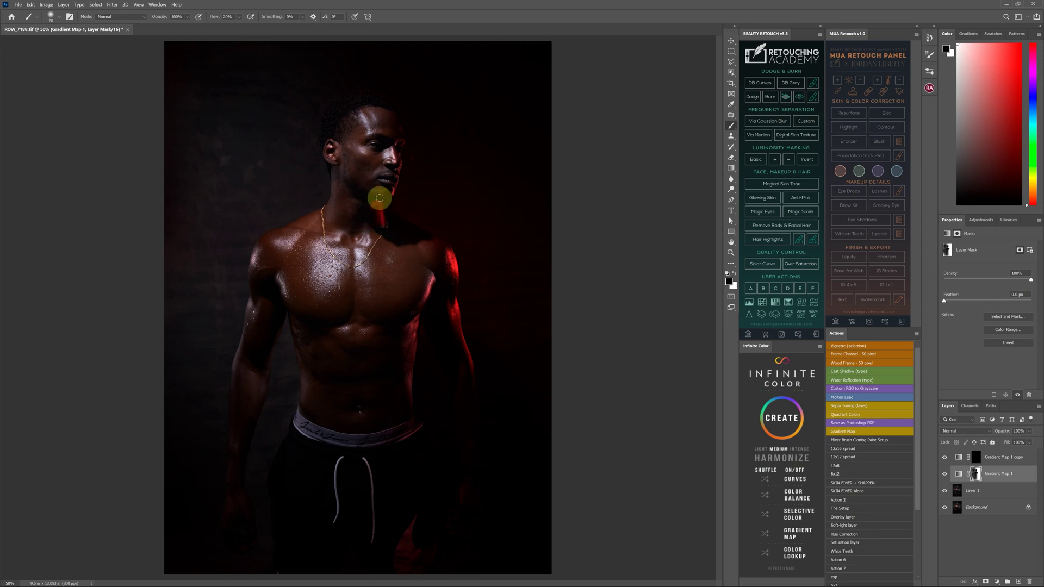
# Zoom in and paint white to restore red light on the neck and face edge.
pyautogui.scroll(2, 380, 198)
pyautogui.press('x')
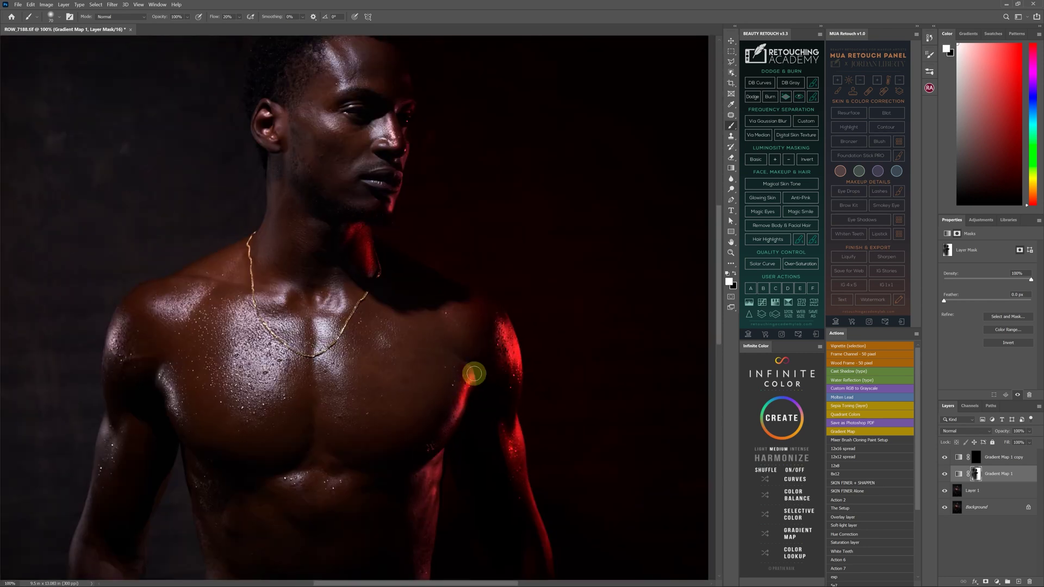
pyautogui.press('x')
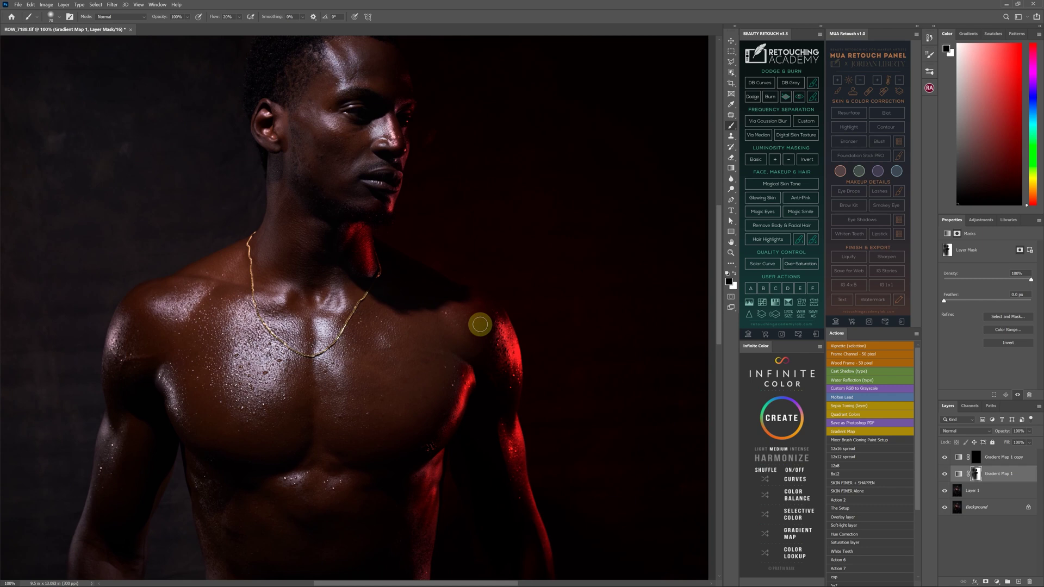
pyautogui.press('x')
pyautogui.moveTo(368, 269); pyautogui.dragTo(371, 272)
pyautogui.moveTo(382, 203); pyautogui.dragTo(373, 358)
pyautogui.scroll(1, 375, 363)
pyautogui.press('[')
pyautogui.press('[')
pyautogui.press('[')
pyautogui.press('[')
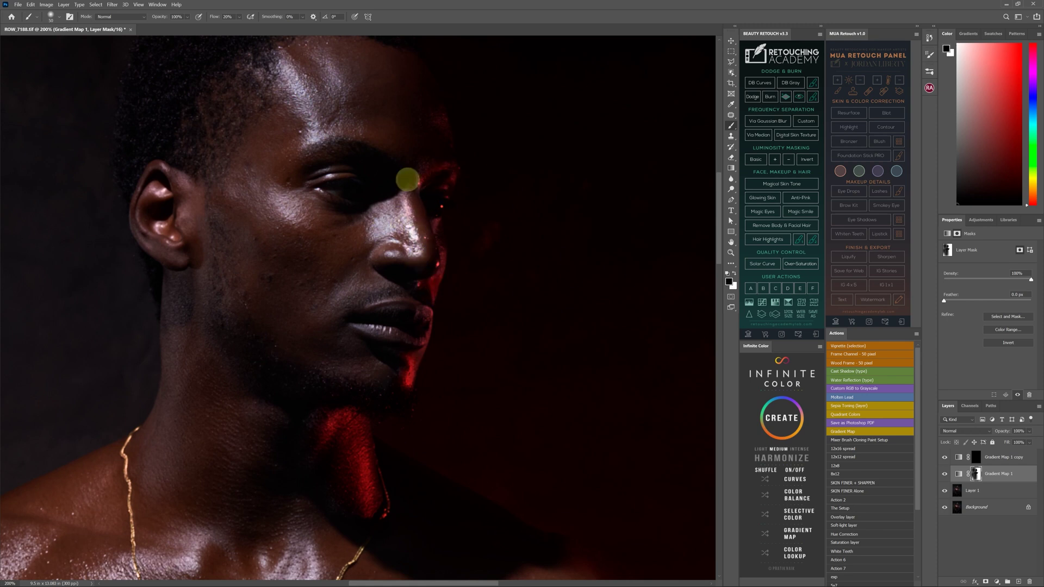
pyautogui.moveTo(400, 179); pyautogui.dragTo(387, 219)
pyautogui.press(']')
pyautogui.press(']')
pyautogui.press(']')
pyautogui.press(']')
pyautogui.press(']')
pyautogui.press('x')
pyautogui.press(']')
pyautogui.press(']')
pyautogui.press('[')
pyautogui.press('[')
pyautogui.press('[')
pyautogui.press('[')
pyautogui.press('[')
pyautogui.press('[')
pyautogui.press('[')
pyautogui.press('[')
pyautogui.press('[')
pyautogui.press('[')
pyautogui.press('[')
pyautogui.press('[')
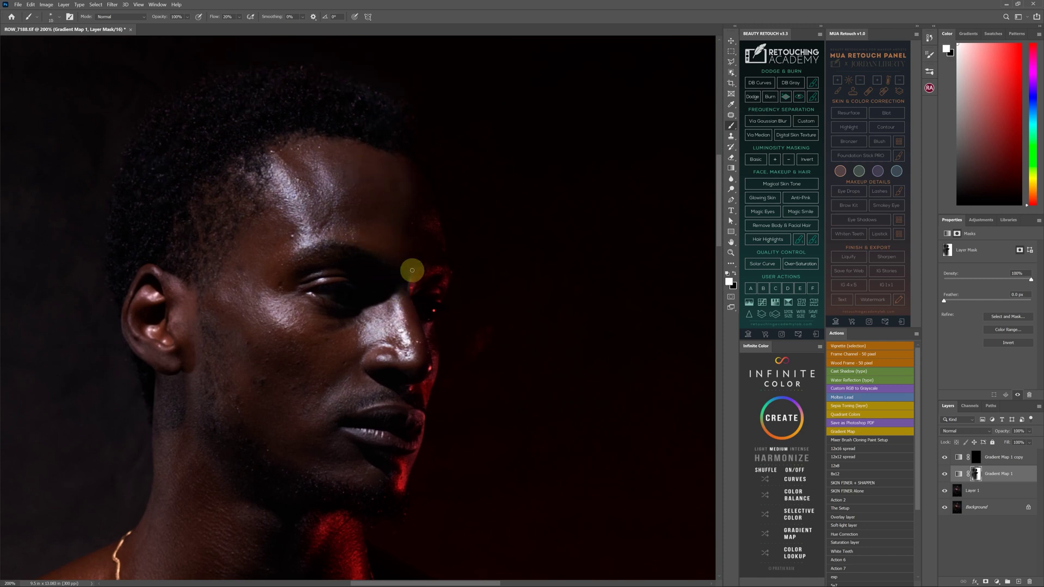
pyautogui.hotkey('ctrl', '0')
pyautogui.click(977, 460)
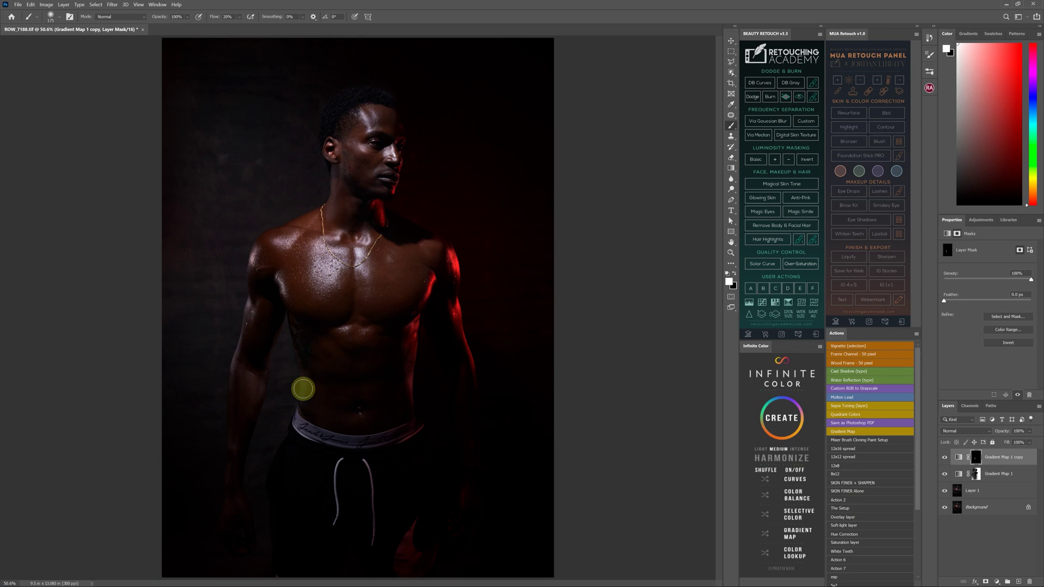
# Paint white with a very large brush on the copy mask to reveal cyan across the left background.
pyautogui.press(']')
pyautogui.press(']')
pyautogui.press(']')
pyautogui.press(']')
pyautogui.press(']')
pyautogui.press(']')
pyautogui.press(']')
pyautogui.press(']')
pyautogui.press(']')
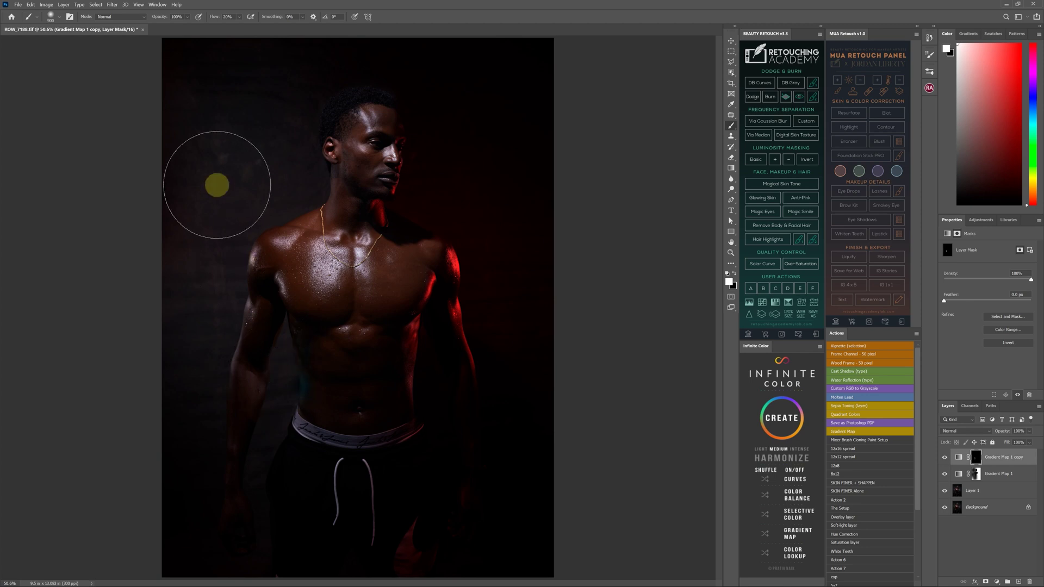
pyautogui.press(']')
pyautogui.press(']')
pyautogui.moveTo(238, 158)
pyautogui.mouseDown()
pyautogui.moveTo(223, 118)
pyautogui.moveTo(238, 92)
pyautogui.moveTo(270, 80)
pyautogui.moveTo(185, 195)
pyautogui.moveTo(147, 365)
pyautogui.mouseUp()
pyautogui.press('[')
pyautogui.press('[')
pyautogui.press('[')
pyautogui.press('[')
pyautogui.press('[')
pyautogui.press('[')
pyautogui.press('[')
pyautogui.press('[')
pyautogui.press('[')
pyautogui.press('[')
pyautogui.press('[')
pyautogui.press('[')
pyautogui.press('[')
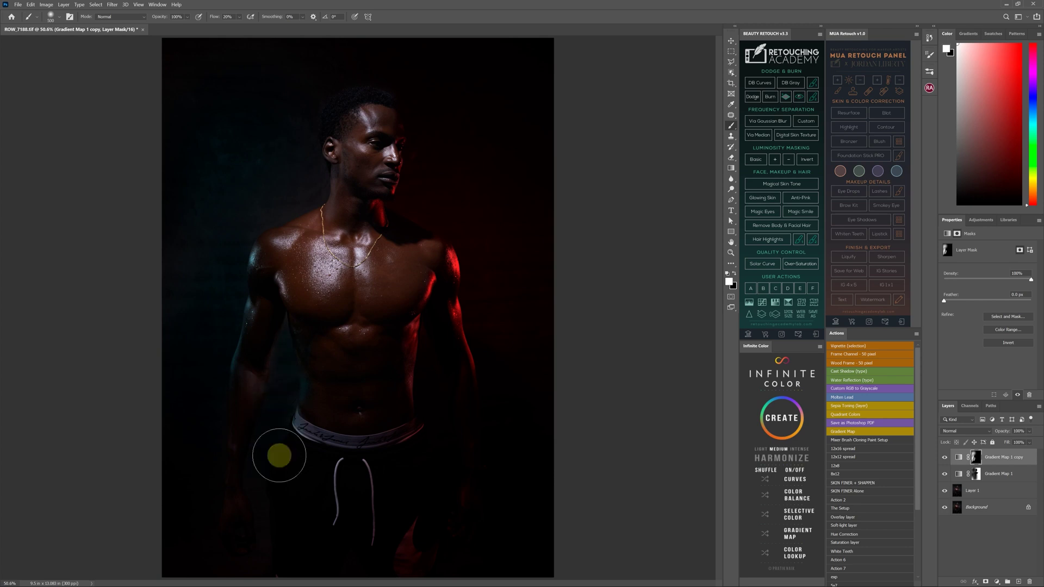
pyautogui.press('[')
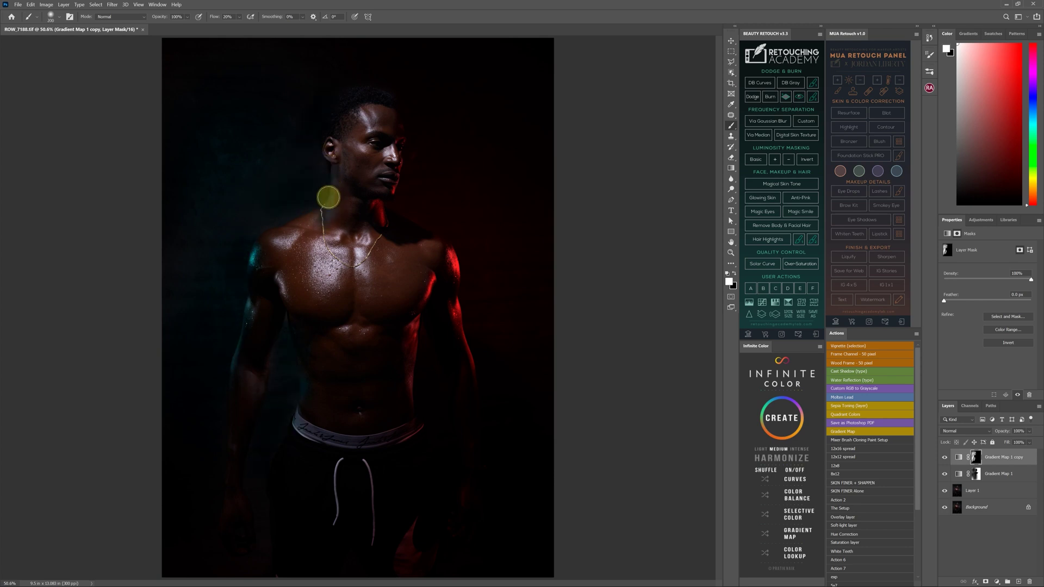
# Zoom in and pan over the neck, chest and left arm to check the cyan edge, then fit the photo.
pyautogui.hotkey('ctrl', '+')
pyautogui.hotkey('ctrl', '+')
pyautogui.moveTo(351, 232); pyautogui.dragTo(370, 455)
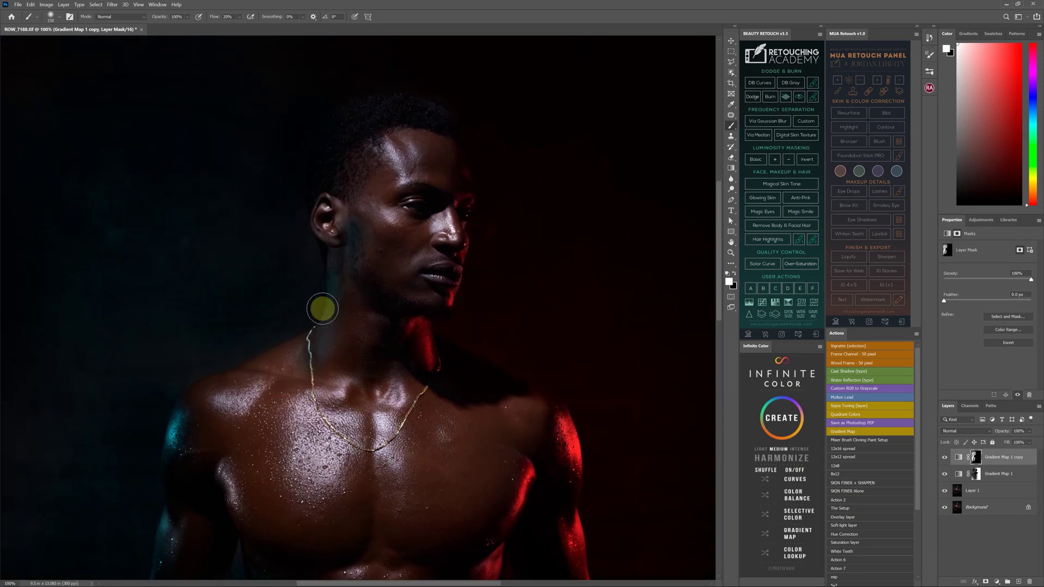
pyautogui.moveTo(365, 350); pyautogui.dragTo(415, 181)
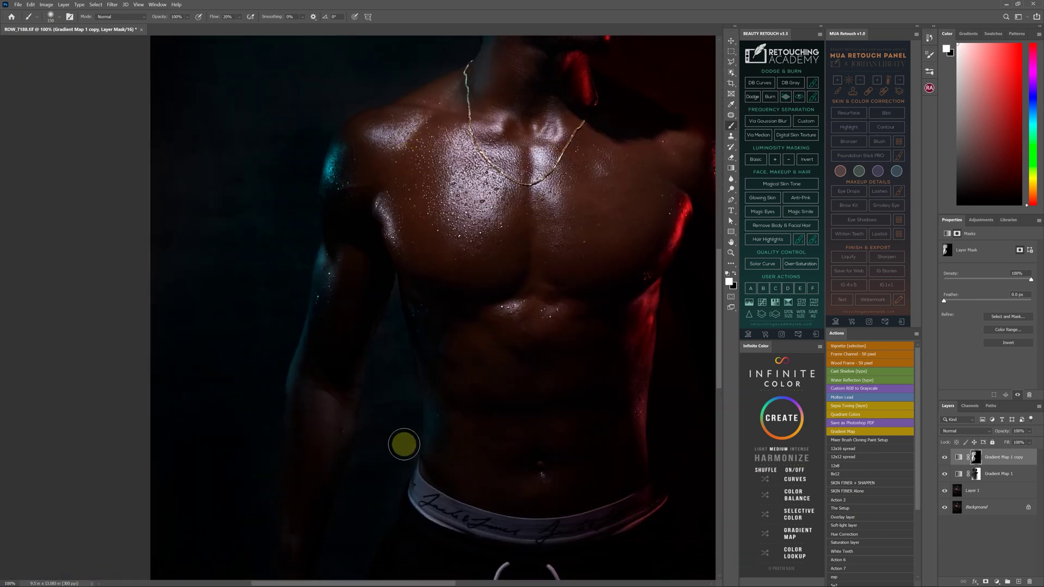
pyautogui.moveTo(384, 436); pyautogui.dragTo(391, 286)
pyautogui.moveTo(322, 138); pyautogui.dragTo(310, 245)
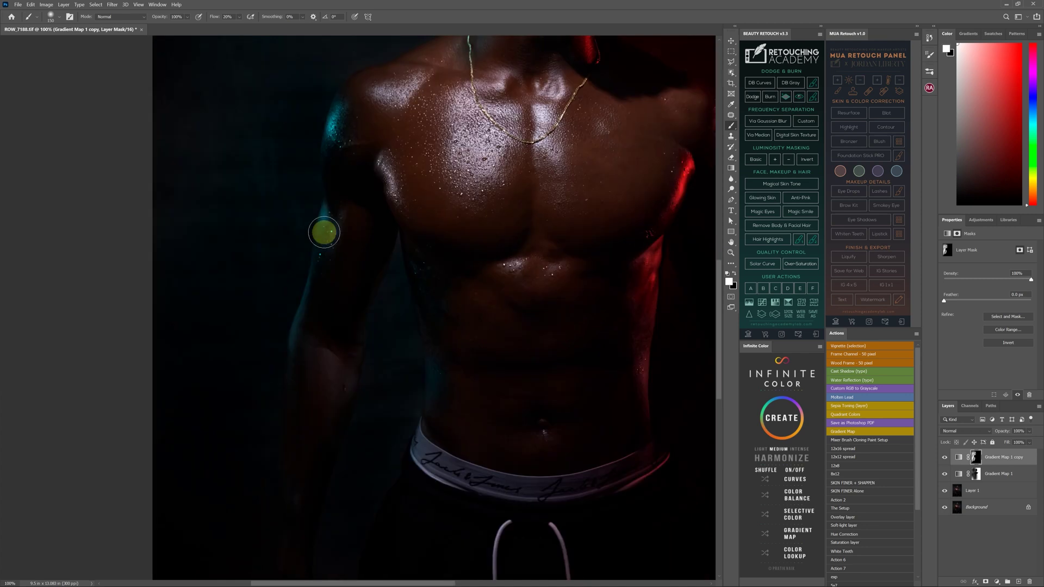
pyautogui.scroll(3, 331, 175)
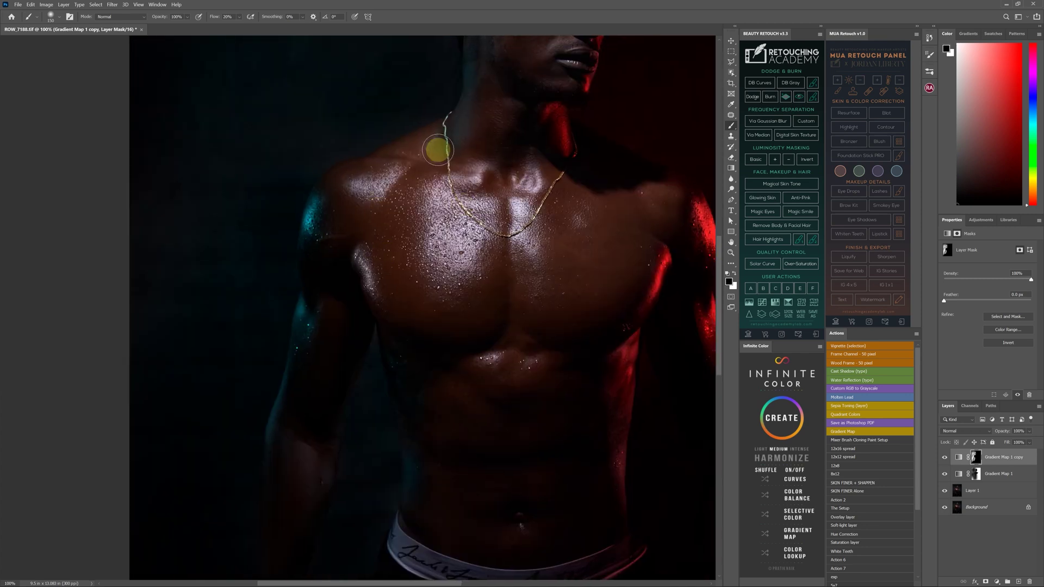
pyautogui.moveTo(434, 173); pyautogui.dragTo(397, 255)
pyautogui.moveTo(366, 330); pyautogui.dragTo(435, 68)
pyautogui.hotkey('ctrl', '0')
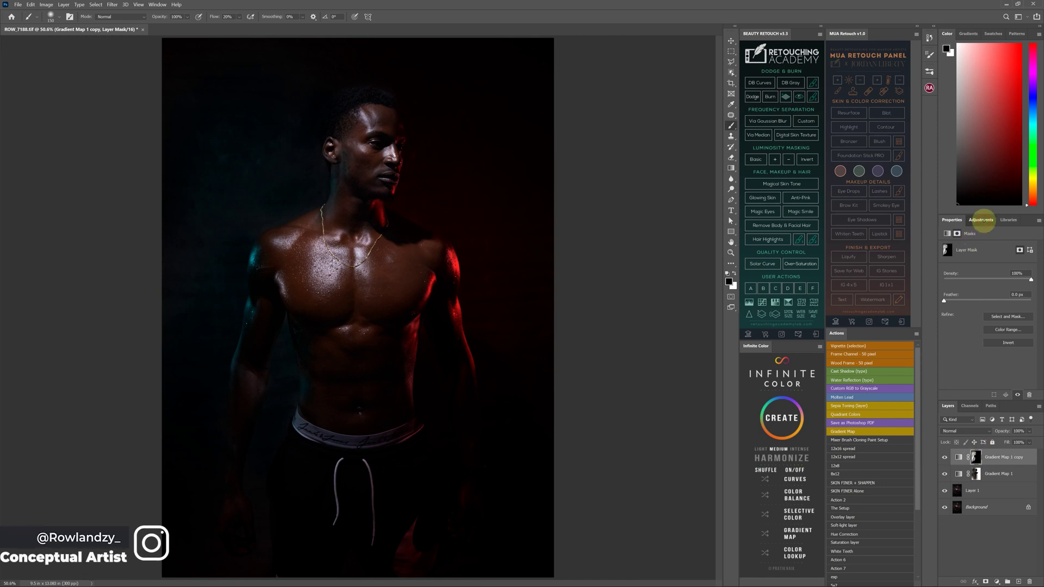
pyautogui.click(981, 220)
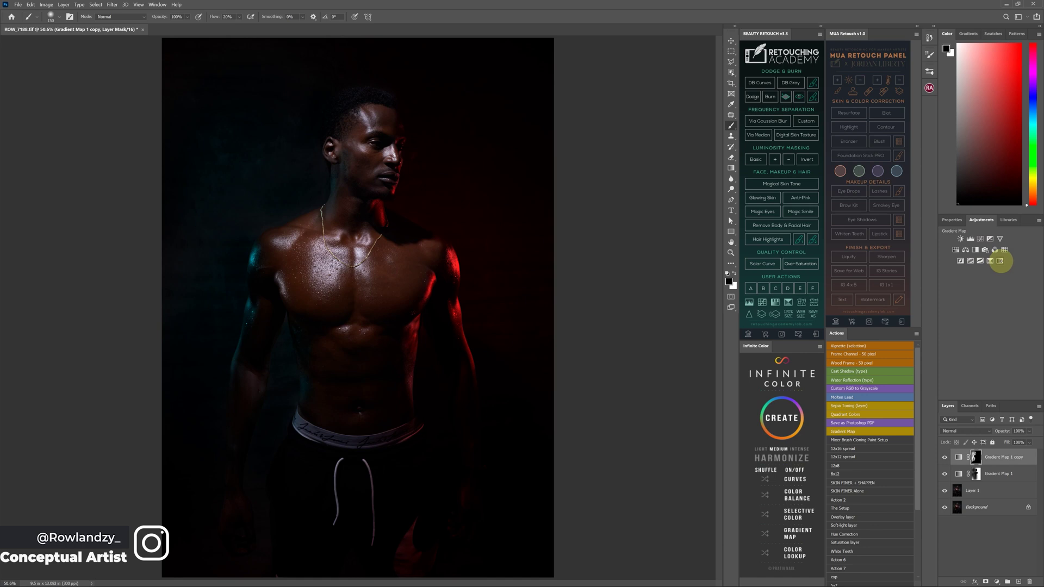
# Add Gradient Map 2 with its light stop set to gold fbc145.
pyautogui.click(1001, 260)
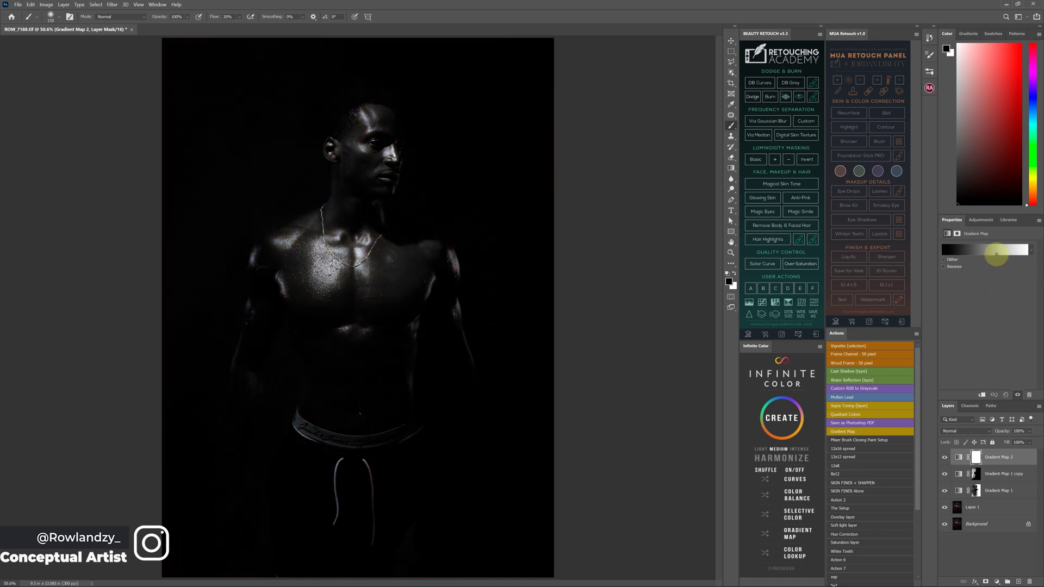
pyautogui.click(986, 252)
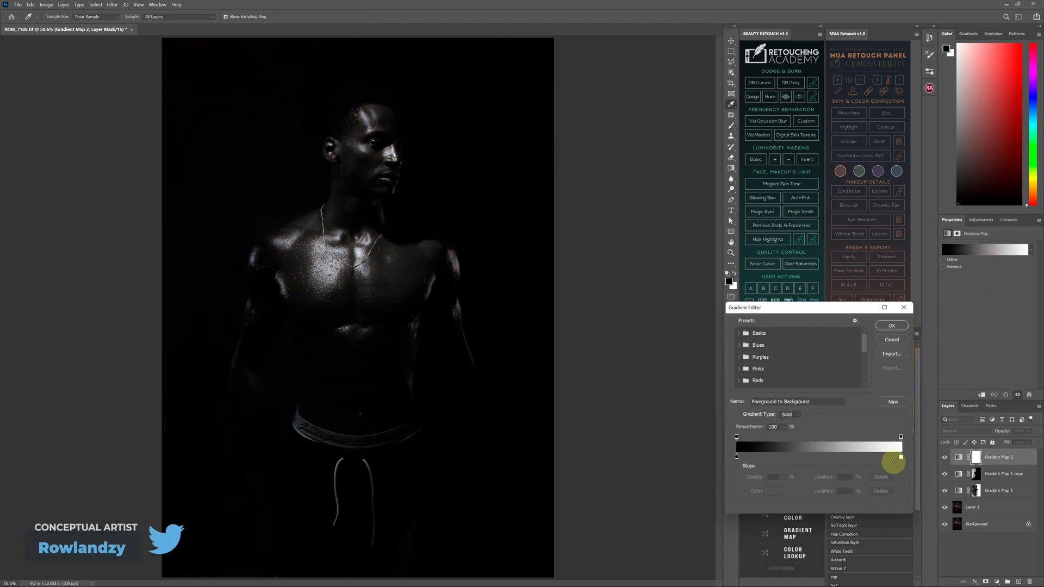
pyautogui.click(773, 491)
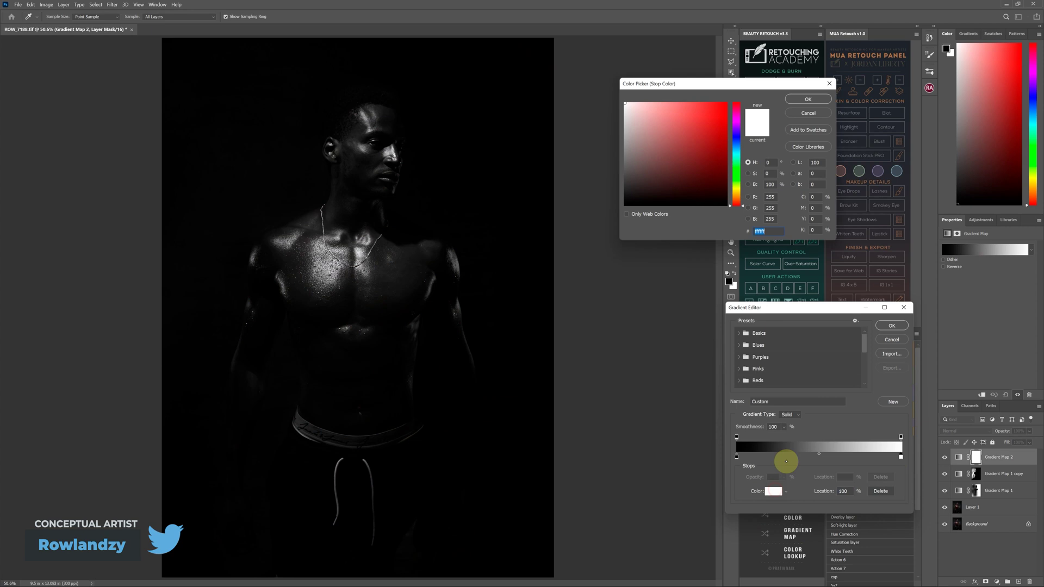
pyautogui.click(737, 192)
pyautogui.moveTo(706, 160); pyautogui.dragTo(727, 103)
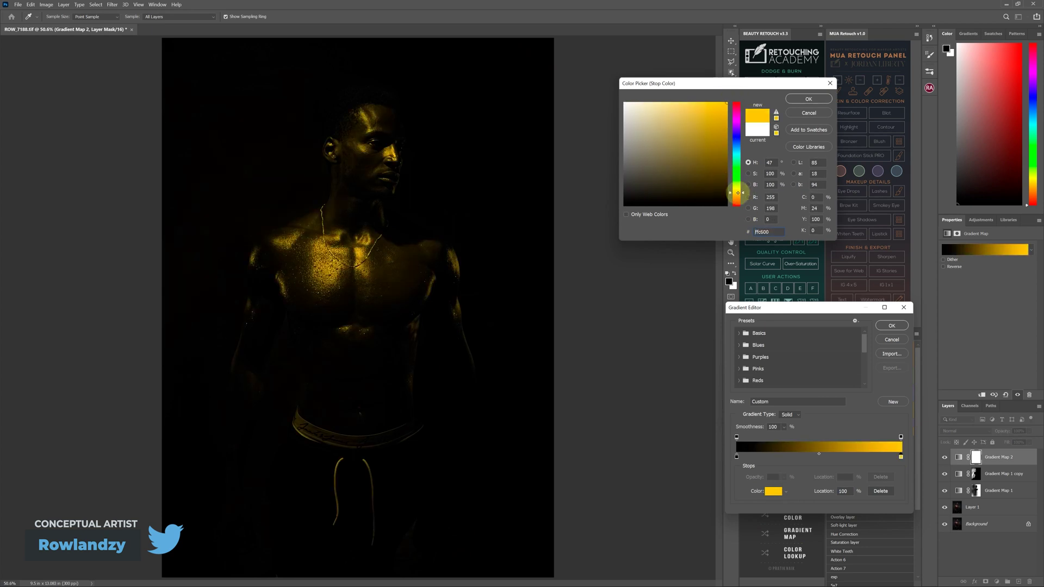
pyautogui.moveTo(738, 193); pyautogui.dragTo(738, 194)
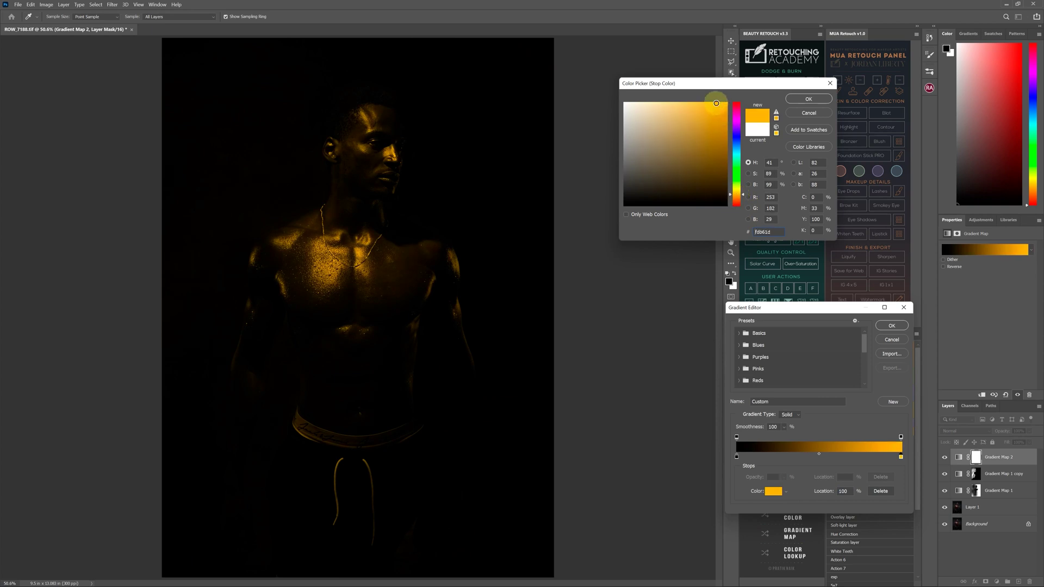
pyautogui.moveTo(700, 104); pyautogui.dragTo(700, 104)
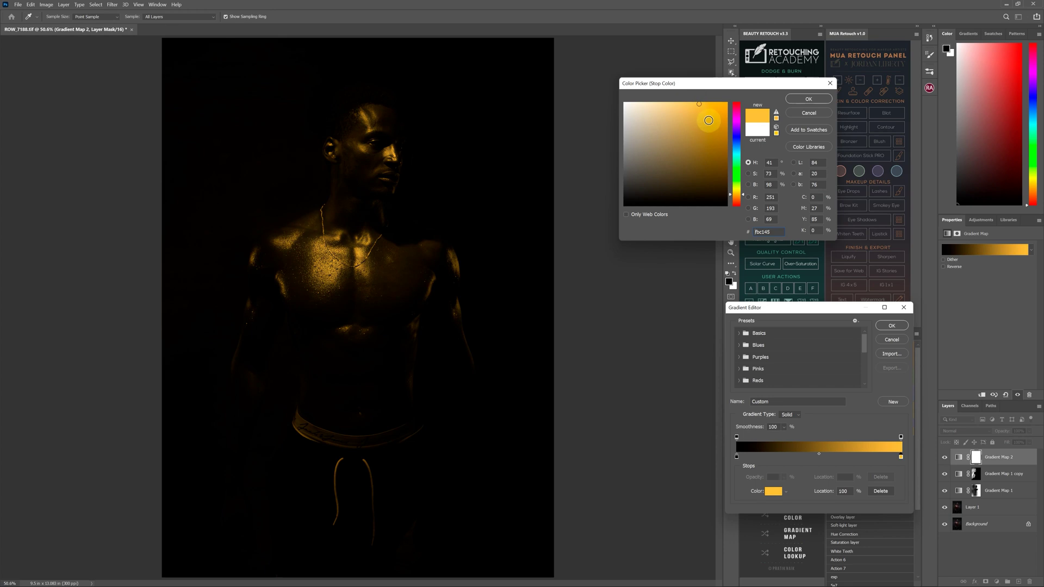
pyautogui.click(809, 98)
pyautogui.click(891, 326)
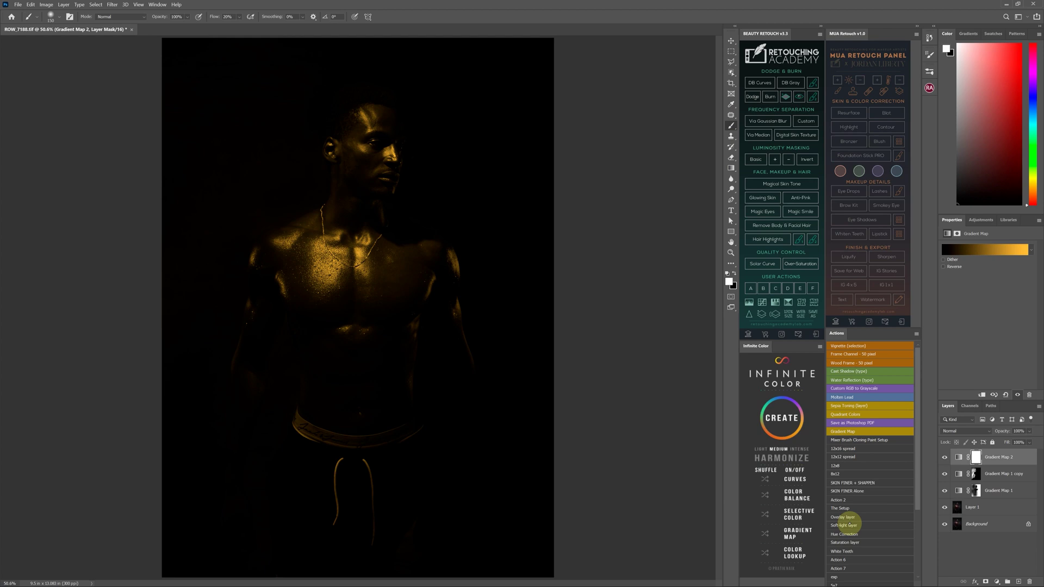
pyautogui.press(']')
pyautogui.press(']')
pyautogui.press(']')
pyautogui.press(']')
pyautogui.press(']')
pyautogui.press(']')
pyautogui.press(']')
# Paint black on the Gradient Map 2 mask over both arms and the left background.
pyautogui.press('x')
pyautogui.moveTo(460, 305)
pyautogui.mouseDown()
pyautogui.moveTo(465, 254)
pyautogui.moveTo(471, 304)
pyautogui.moveTo(453, 173)
pyautogui.moveTo(492, 386)
pyautogui.moveTo(510, 327)
pyautogui.moveTo(493, 164)
pyautogui.mouseUp()
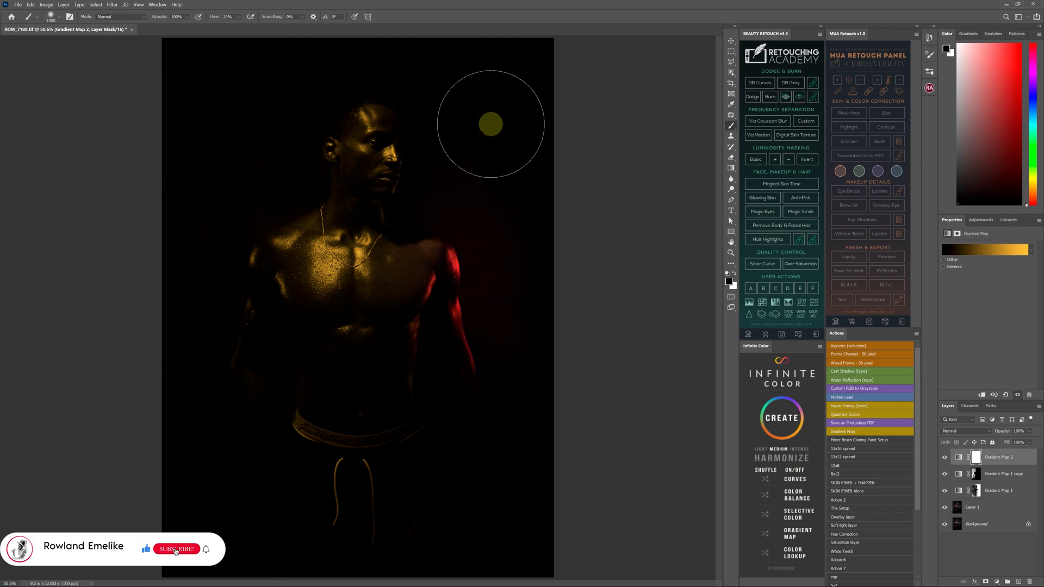
pyautogui.moveTo(235, 203)
pyautogui.mouseDown()
pyautogui.moveTo(172, 348)
pyautogui.moveTo(182, 340)
pyautogui.moveTo(183, 373)
pyautogui.moveTo(198, 312)
pyautogui.moveTo(175, 402)
pyautogui.moveTo(228, 189)
pyautogui.moveTo(197, 273)
pyautogui.moveTo(163, 466)
pyautogui.moveTo(187, 260)
pyautogui.moveTo(218, 192)
pyautogui.moveTo(281, 153)
pyautogui.moveTo(288, 87)
pyautogui.moveTo(304, 70)
pyautogui.moveTo(225, 103)
pyautogui.moveTo(232, 84)
pyautogui.moveTo(216, 75)
pyautogui.moveTo(173, 123)
pyautogui.moveTo(199, 410)
pyautogui.moveTo(255, 428)
pyautogui.moveTo(320, 359)
pyautogui.mouseUp()
pyautogui.press('[')
pyautogui.press('[')
pyautogui.press('[')
pyautogui.press('[')
pyautogui.press('[')
pyautogui.press('[')
pyautogui.press('[')
pyautogui.press('[')
pyautogui.press('[')
pyautogui.press('[')
pyautogui.press('[')
pyautogui.press('[')
pyautogui.press('[')
pyautogui.press('[')
pyautogui.press('[')
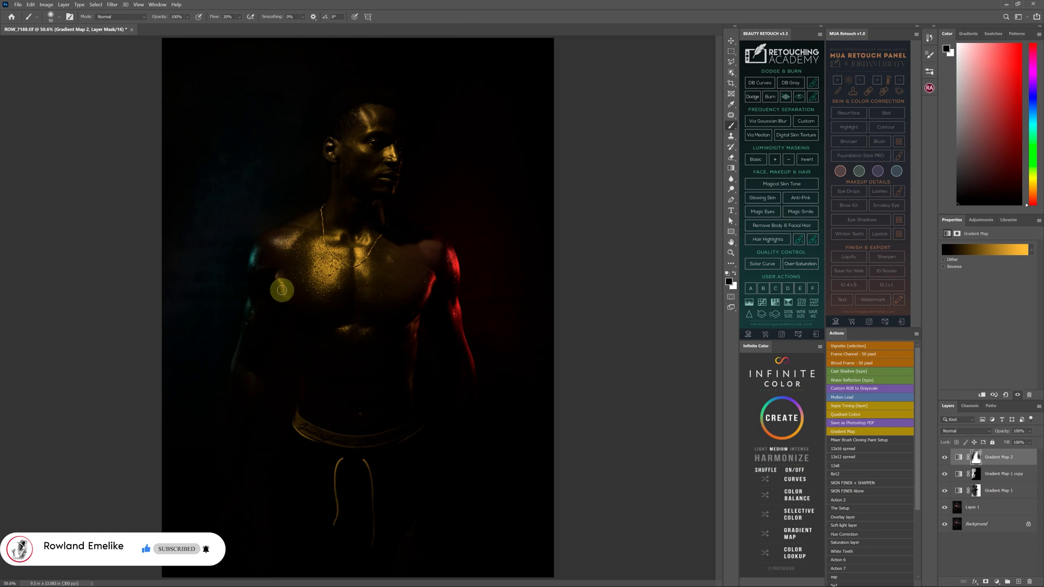
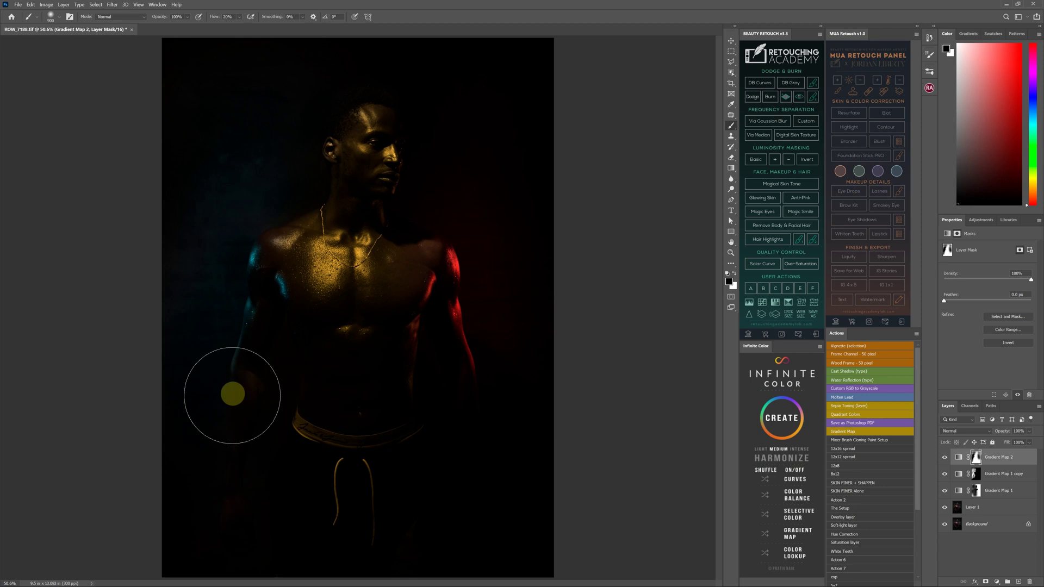
# Reveal the gradient colour on the left arm and hand, then mask Gradient Map 2 around the neck, forehead and background.
pyautogui.moveTo(232, 395)
pyautogui.mouseDown()
pyautogui.moveTo(167, 387)
pyautogui.moveTo(179, 290)
pyautogui.moveTo(173, 373)
pyautogui.mouseUp()
pyautogui.click(995, 490)
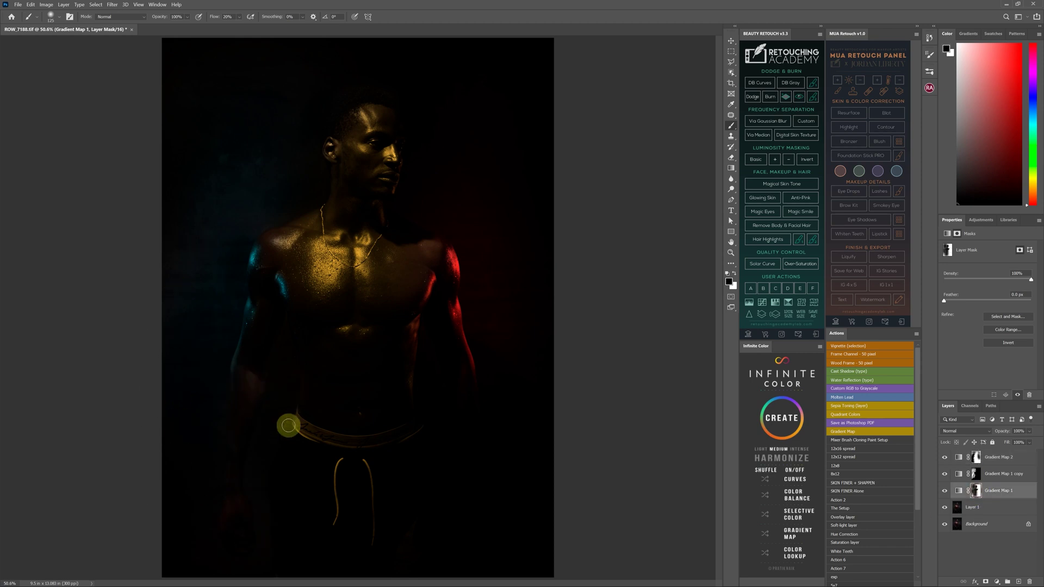
pyautogui.press('x')
pyautogui.hotkey('alt', ']')
pyautogui.hotkey('alt', ']')
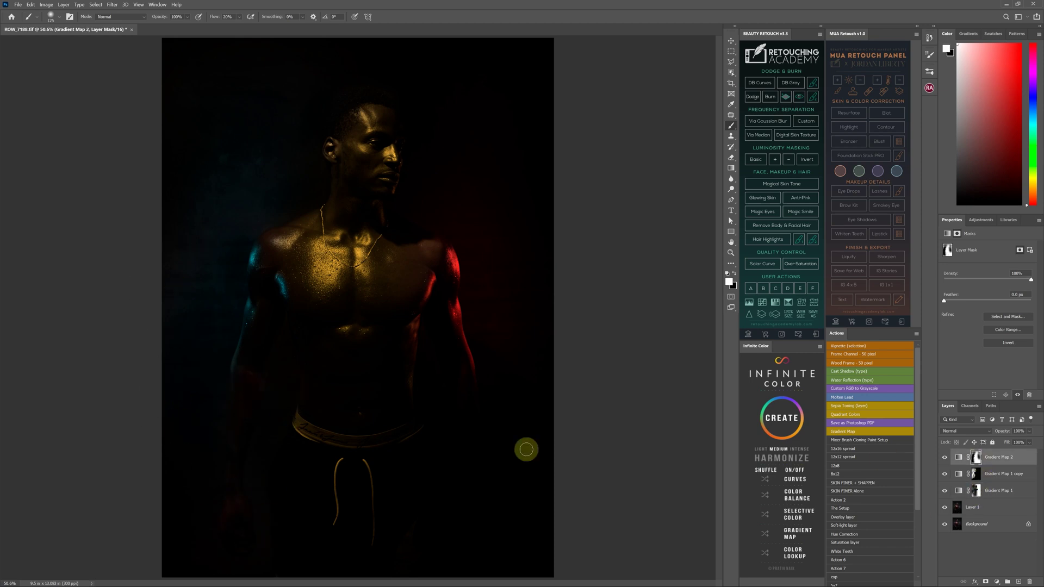
pyautogui.press(']')
pyautogui.press(']')
pyautogui.press(']')
pyautogui.press(']')
pyautogui.press(']')
pyautogui.press(']')
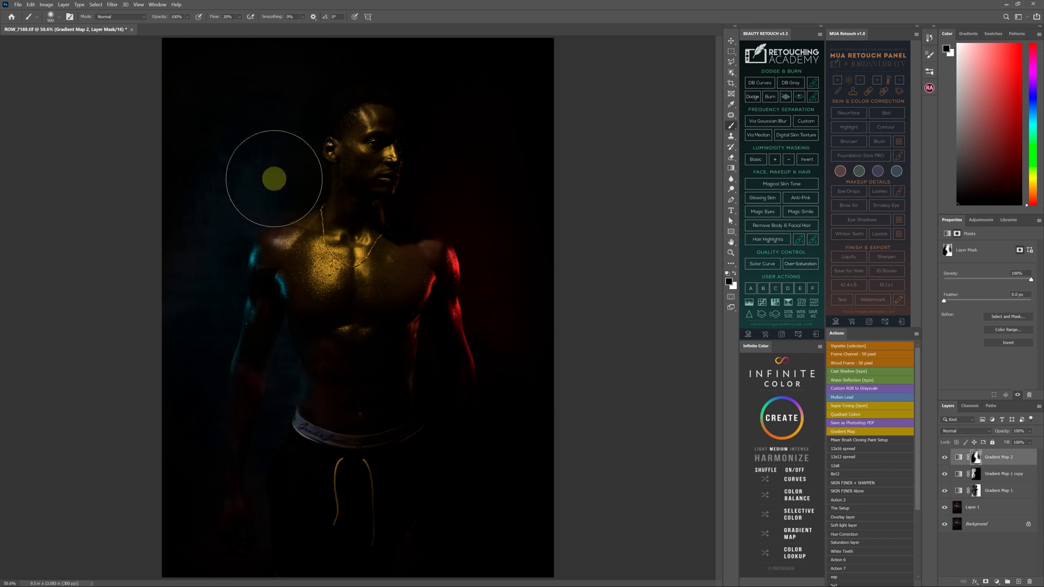
pyautogui.press('[')
pyautogui.press('[')
pyautogui.press('[')
pyautogui.press('[')
pyautogui.press('[')
pyautogui.press('[')
pyautogui.press('[')
pyautogui.press('[')
pyautogui.press('[')
pyautogui.press('[')
pyautogui.press('[')
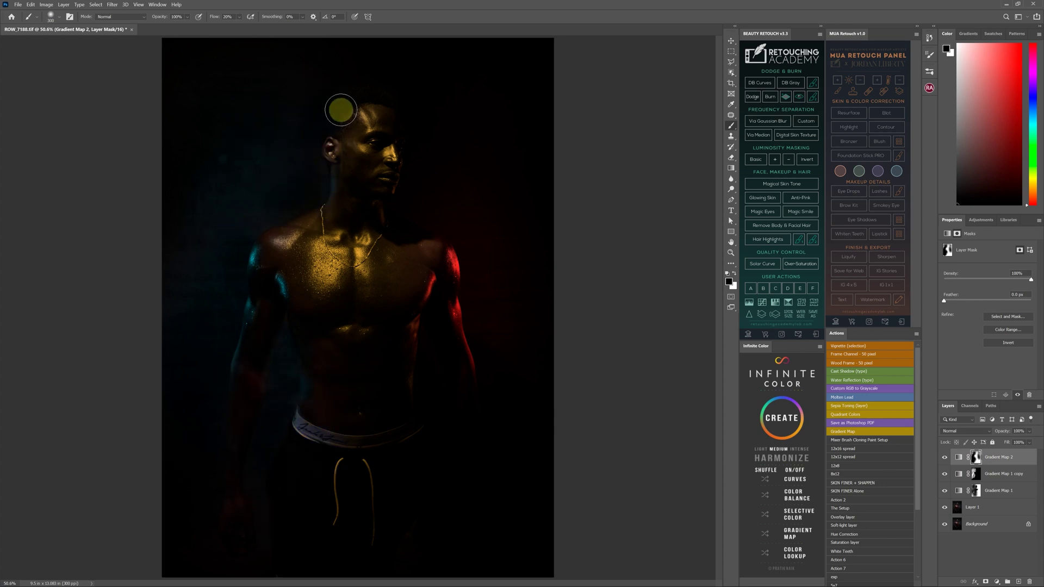
pyautogui.press(']')
pyautogui.press(']')
pyautogui.press(']')
pyautogui.press(']')
pyautogui.press(']')
pyautogui.press(']')
pyautogui.press(']')
pyautogui.press(']')
pyautogui.press(']')
pyautogui.press('[')
pyautogui.press('[')
pyautogui.press('[')
pyautogui.press('[')
pyautogui.press('[')
pyautogui.press('[')
pyautogui.press('[')
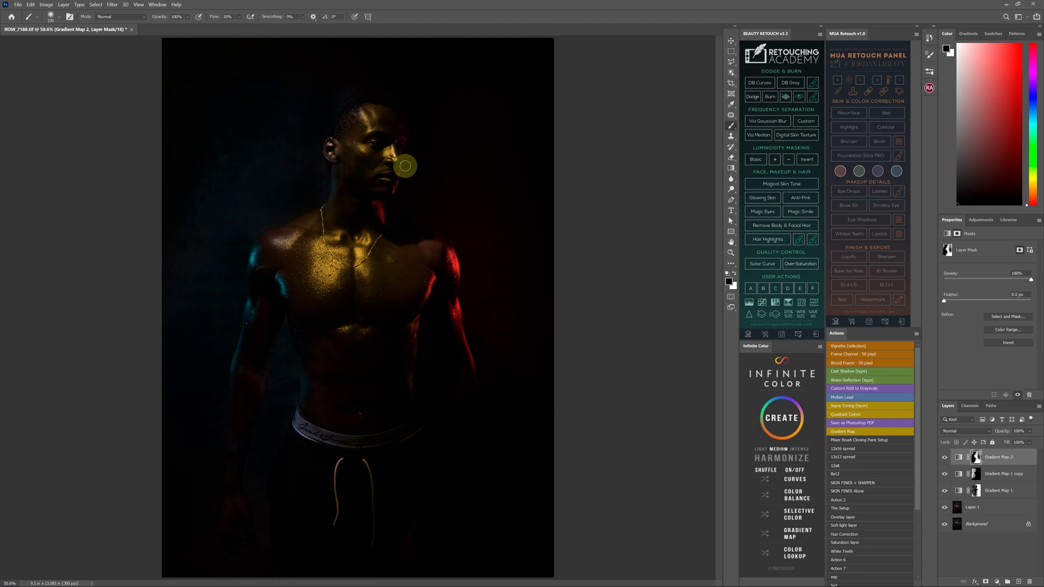
pyautogui.press(']')
pyautogui.press(']')
pyautogui.press(']')
pyautogui.press(']')
pyautogui.press(']')
pyautogui.press(']')
pyautogui.press(']')
pyautogui.press(']')
pyautogui.press(']')
pyautogui.press(']')
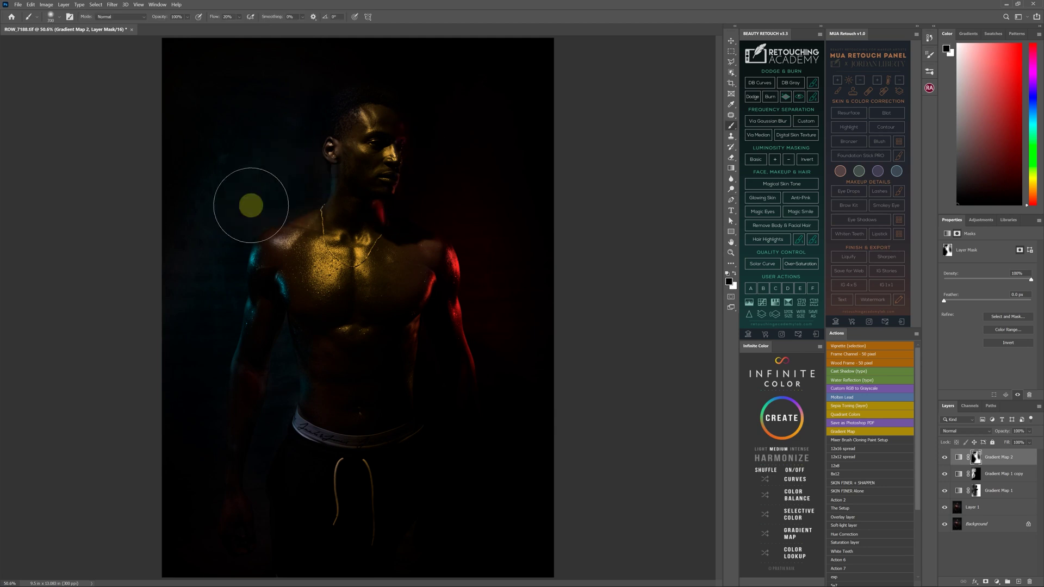
pyautogui.press('[')
pyautogui.press('[')
pyautogui.press('[')
pyautogui.press('[')
pyautogui.press('[')
pyautogui.press('[')
pyautogui.press('[')
pyautogui.press('[')
# Alternate white and black on the mask to refine the rim light around the waistband at 200% zoom.
pyautogui.press('x')
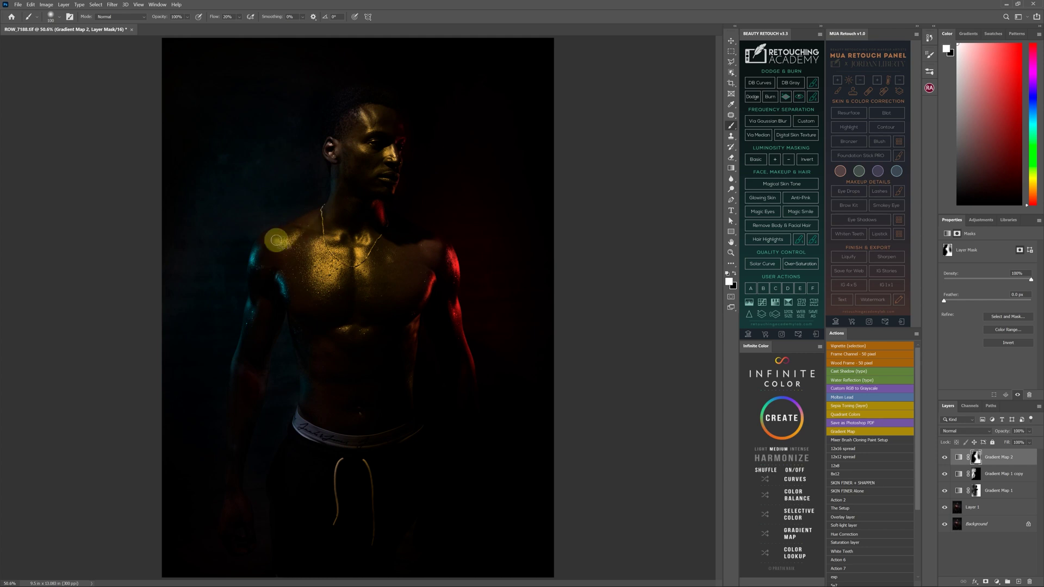
pyautogui.scroll(2, 338, 199)
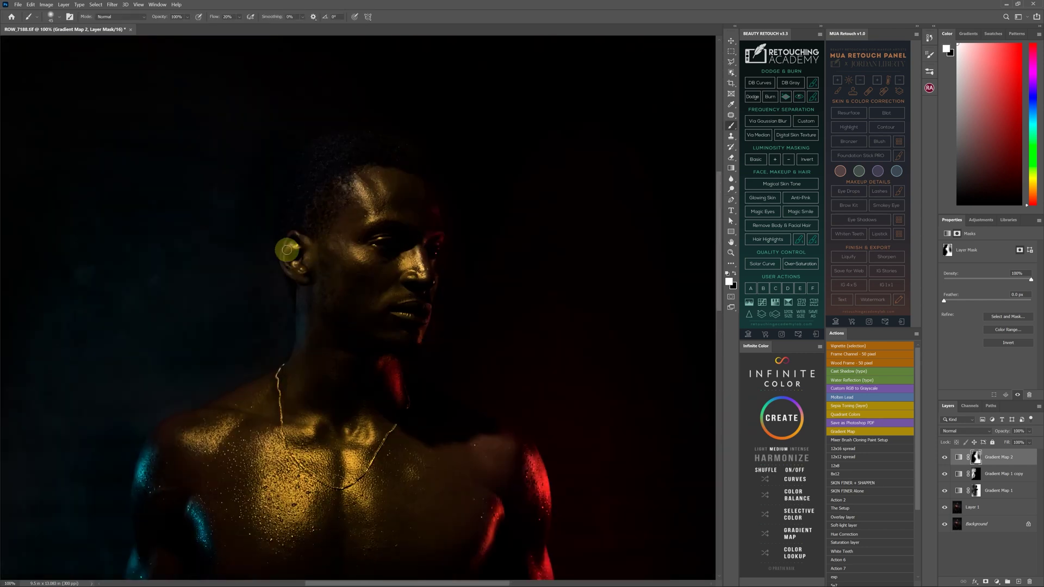
pyautogui.press('x')
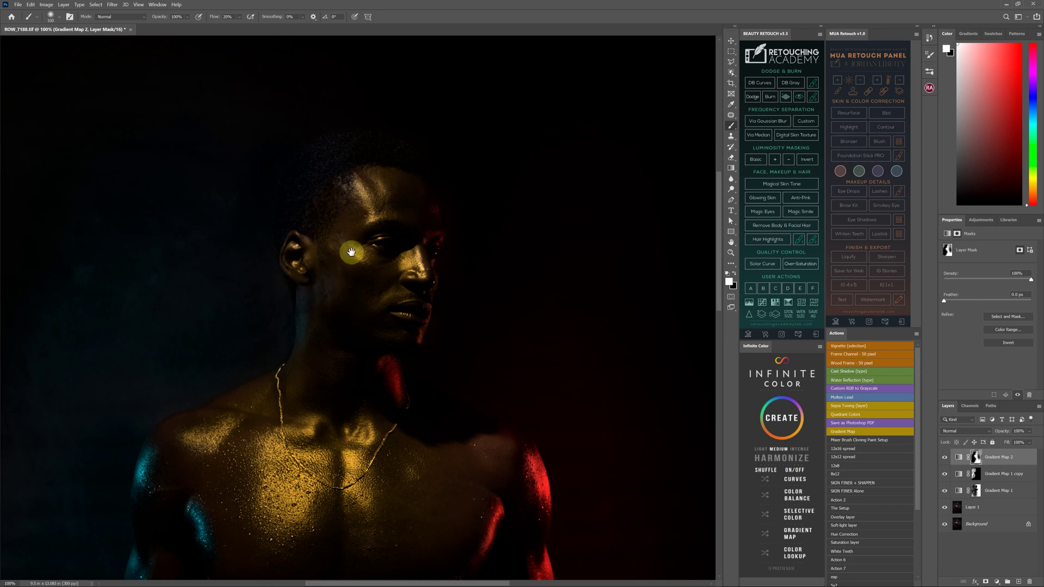
pyautogui.scroll(1, 327, 221)
pyautogui.press('x')
pyautogui.press(']')
pyautogui.press(']')
pyautogui.press(']')
pyautogui.press(']')
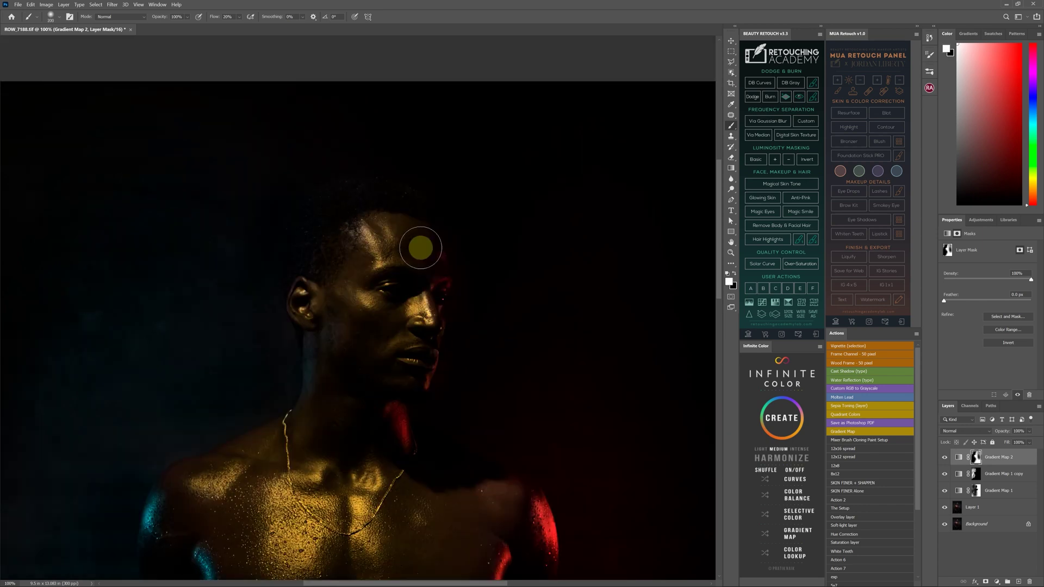
pyautogui.hotkey('ctrl', '0')
pyautogui.scroll(3, 256, 443)
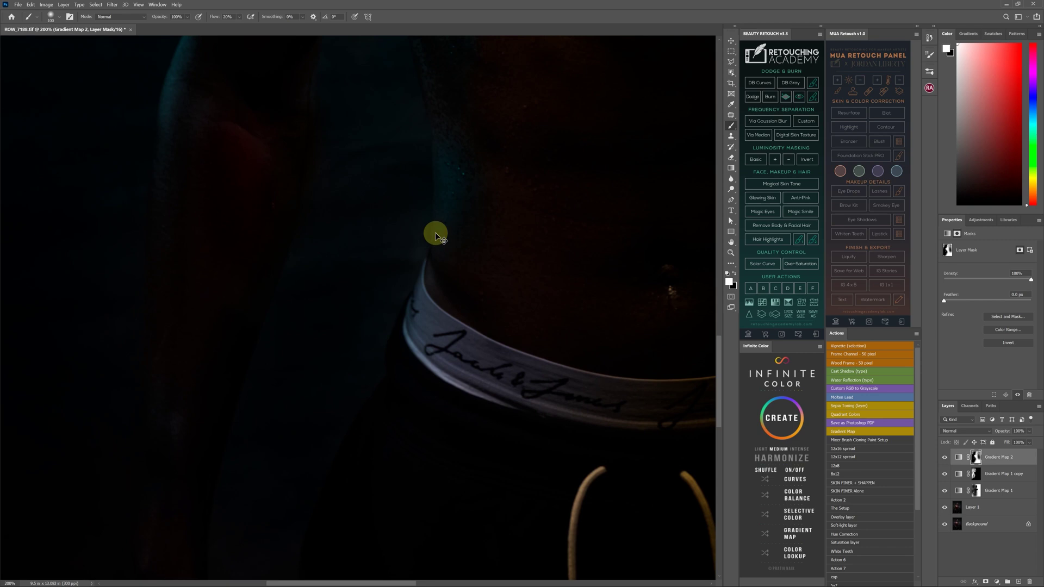
# Touch up the Gradient Map 1 mask down the torso with a 300 brush, then add a Dodge - Brighten group.
pyautogui.click(974, 491)
pyautogui.moveTo(361, 227); pyautogui.dragTo(351, 226)
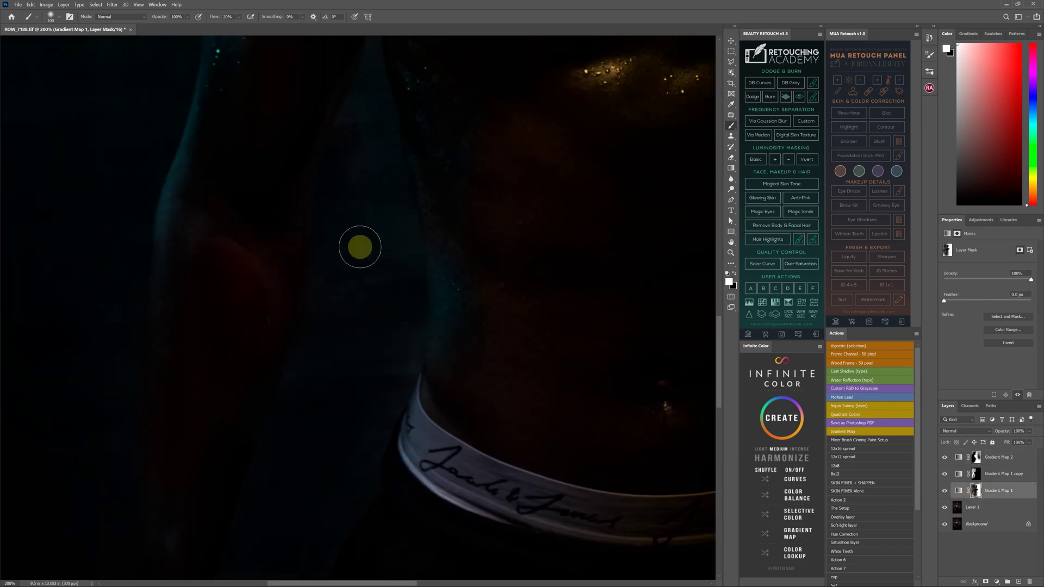
pyautogui.press(']')
pyautogui.press(']')
pyautogui.press(']')
pyautogui.press(']')
pyautogui.press(']')
pyautogui.press(']')
pyautogui.moveTo(359, 466); pyautogui.dragTo(375, 385)
pyautogui.moveTo(359, 84); pyautogui.dragTo(335, 285)
pyautogui.hotkey('ctrl', '-')
pyautogui.hotkey('ctrl', '-')
pyautogui.hotkey('ctrl', '-')
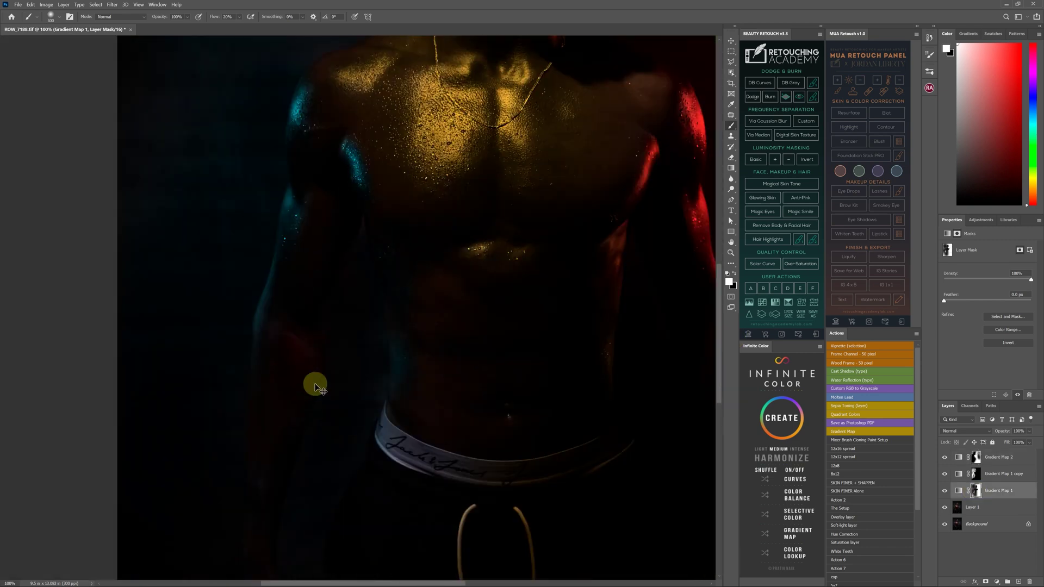
pyautogui.click(760, 83)
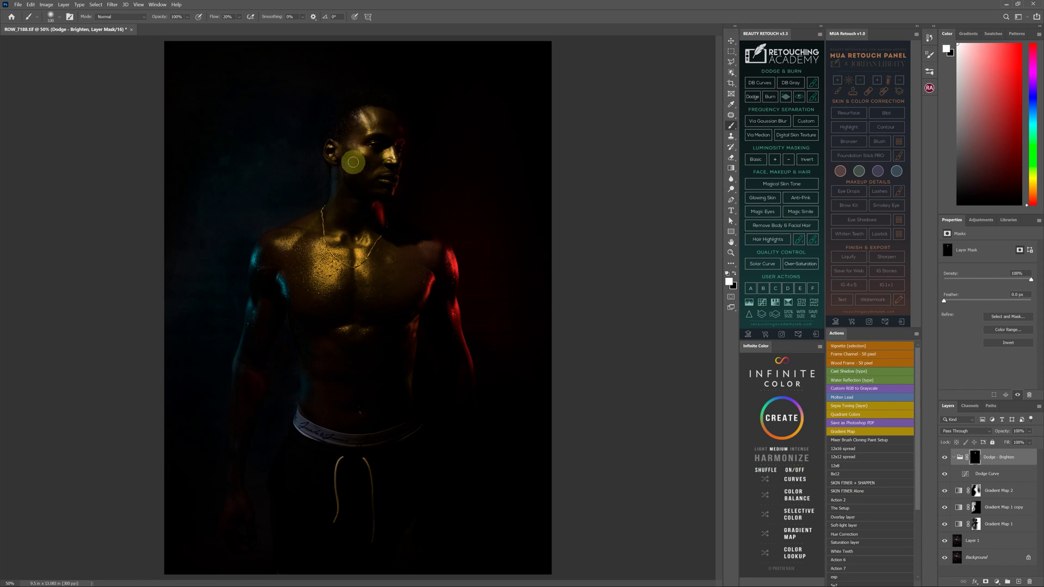
# Brighten the shoulder and chest on the Dodge mask, and toggle Gradient Map 2 to compare.
pyautogui.press(']')
pyautogui.press(']')
pyautogui.moveTo(317, 235)
pyautogui.mouseDown()
pyautogui.moveTo(287, 244)
pyautogui.moveTo(299, 173)
pyautogui.moveTo(323, 264)
pyautogui.moveTo(344, 234)
pyautogui.mouseUp()
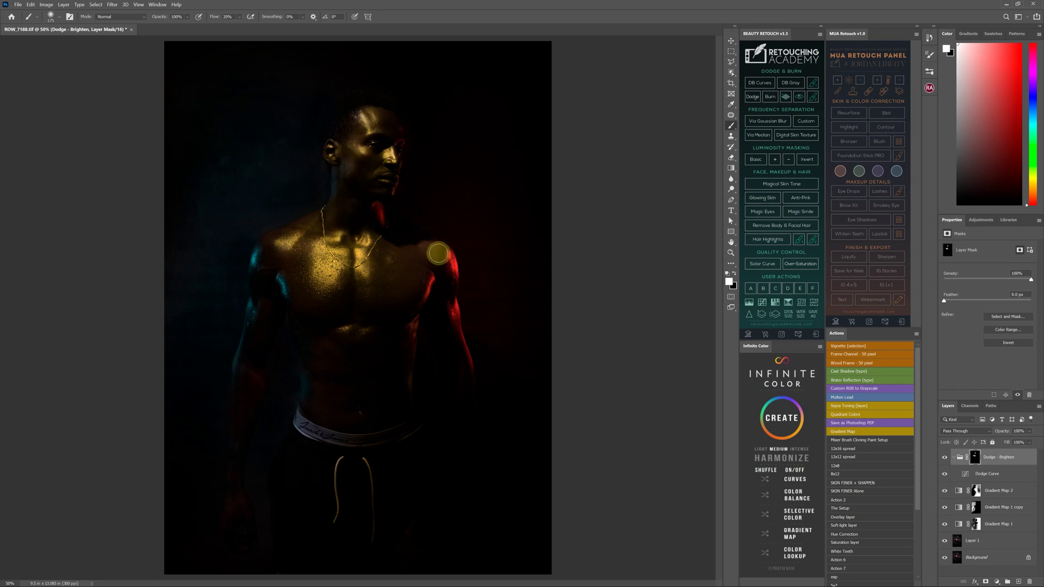
pyautogui.moveTo(438, 253); pyautogui.dragTo(427, 247)
pyautogui.click(976, 523)
pyautogui.press('[')
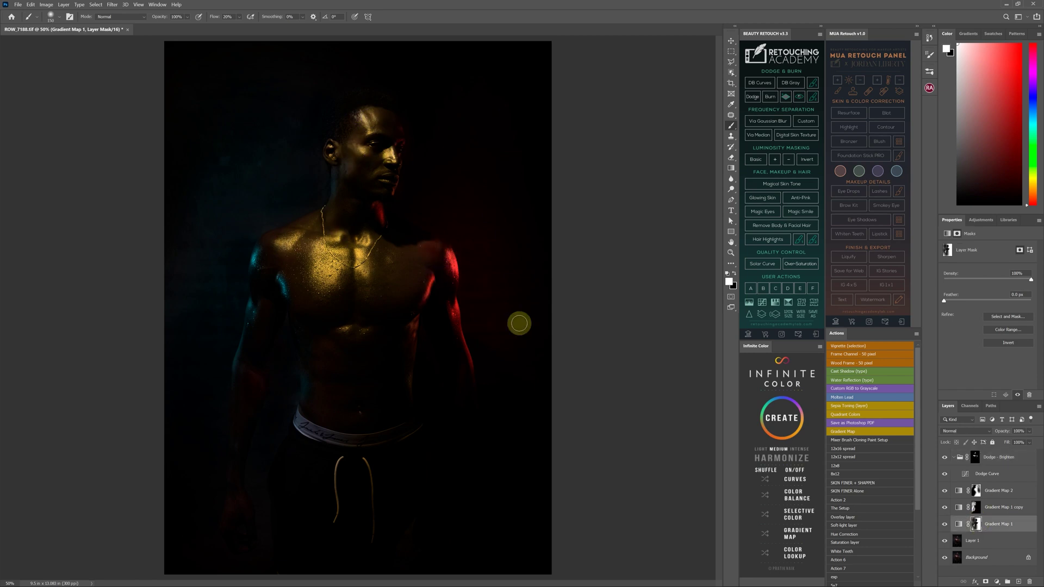
pyautogui.hotkey('alt', ']')
pyautogui.hotkey('alt', ']')
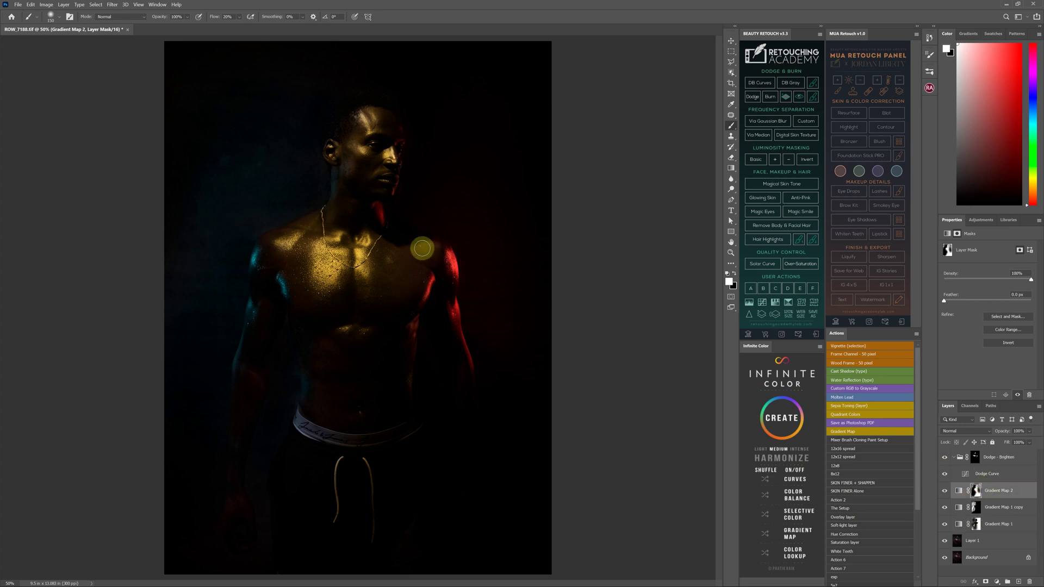
pyautogui.click(944, 491)
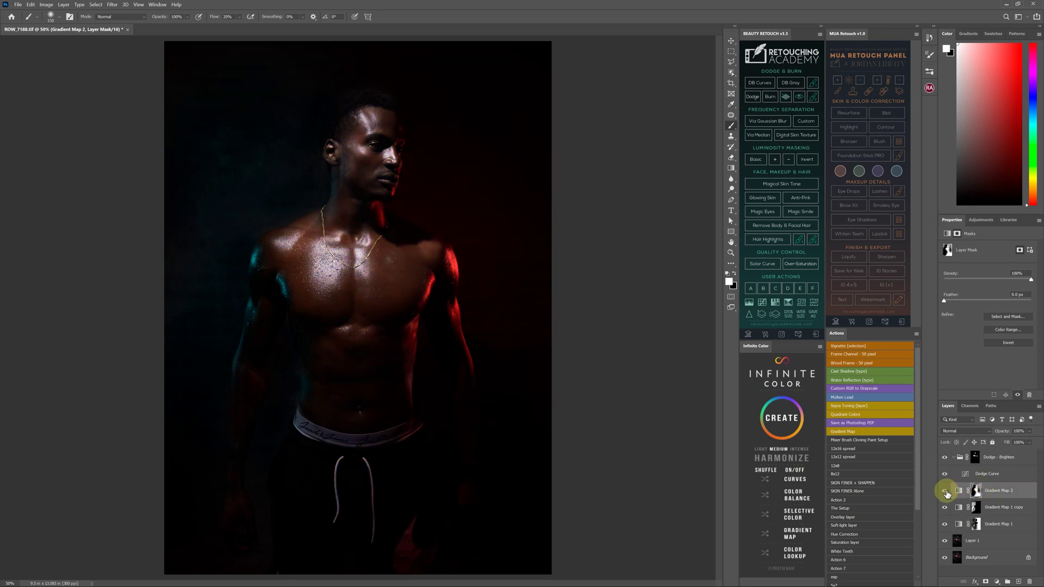
pyautogui.click(944, 491)
pyautogui.click(978, 524)
# Paint the teal rim light beside the arm brighter, then add a Burn - Darken curve group.
pyautogui.click(973, 457)
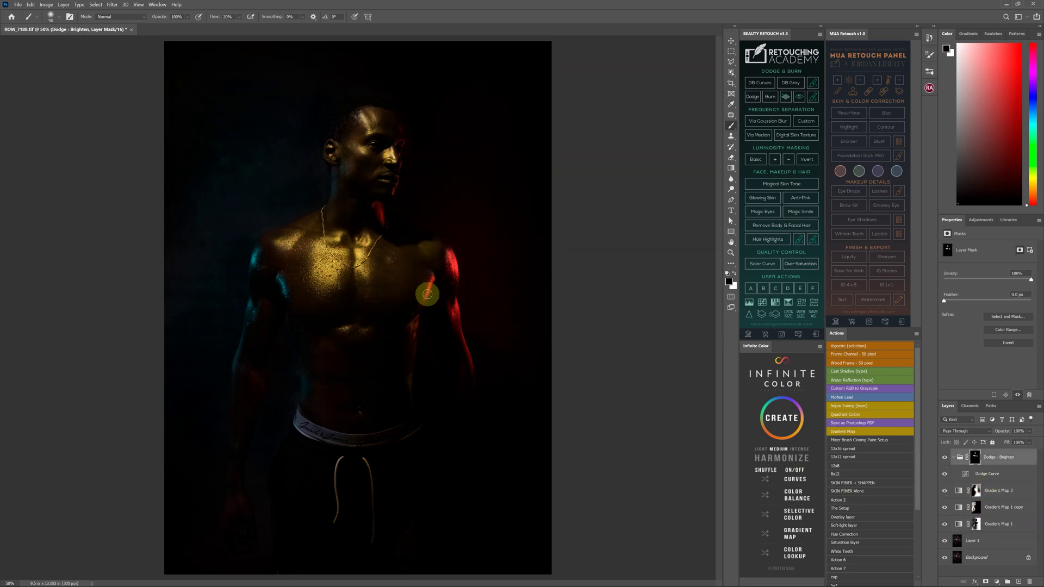
pyautogui.press(']')
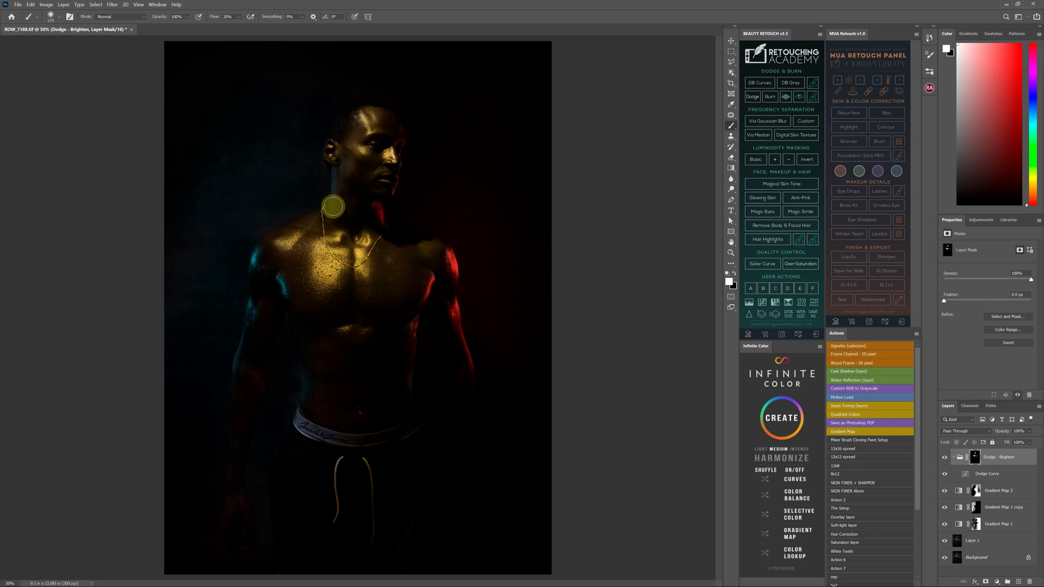
pyautogui.press(']')
pyautogui.press(']')
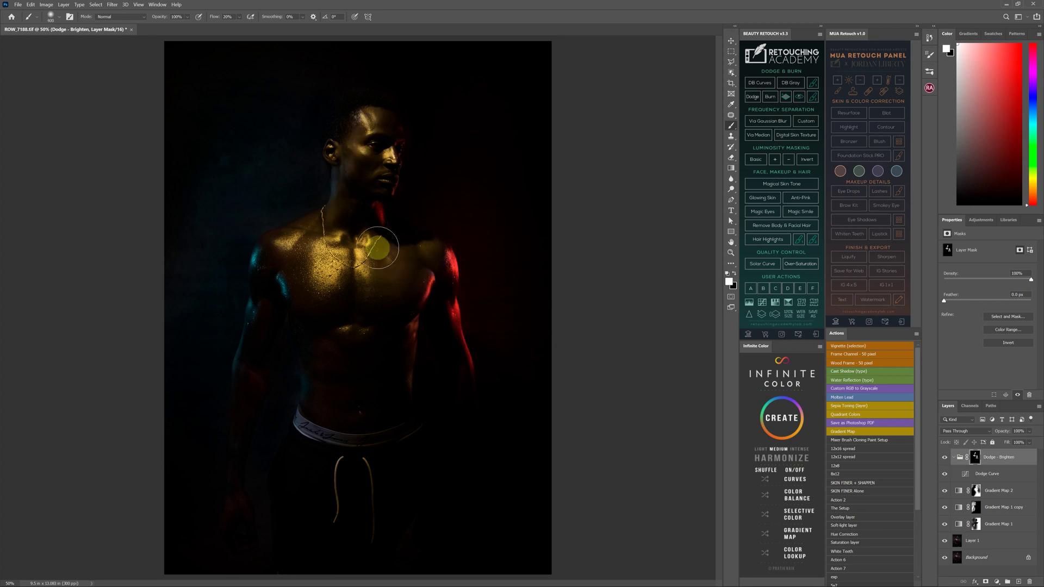
pyautogui.press('[')
pyautogui.press('[')
pyautogui.press('[')
pyautogui.press('[')
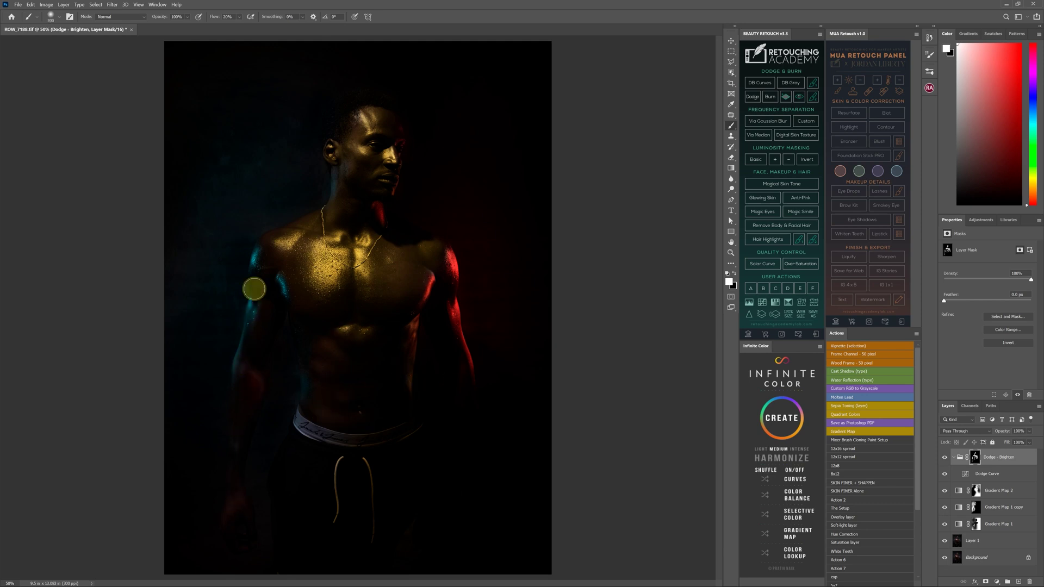
pyautogui.moveTo(272, 271); pyautogui.dragTo(276, 296)
pyautogui.press('[')
pyautogui.press('[')
pyautogui.press('[')
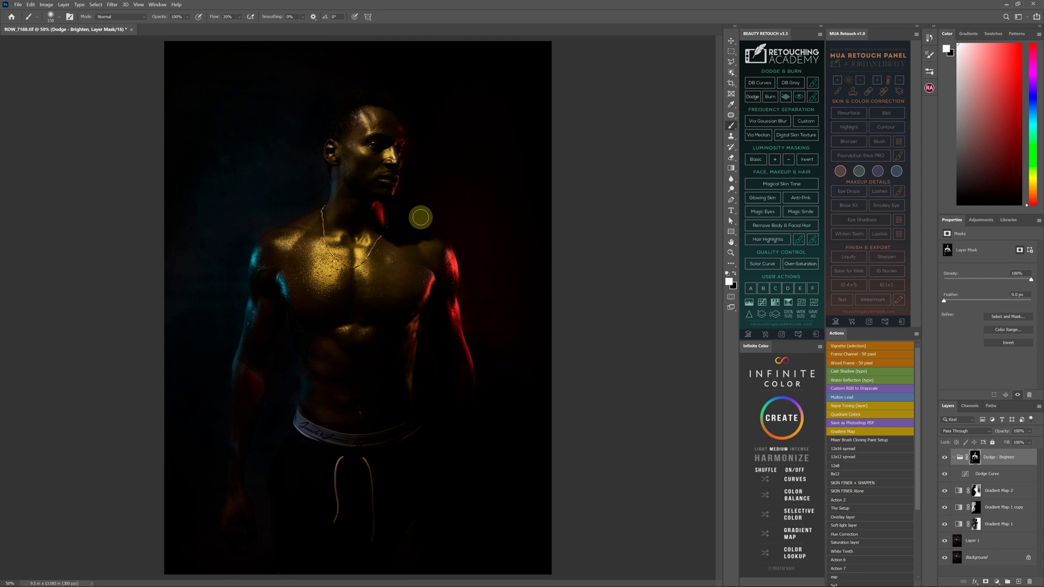
pyautogui.click(769, 96)
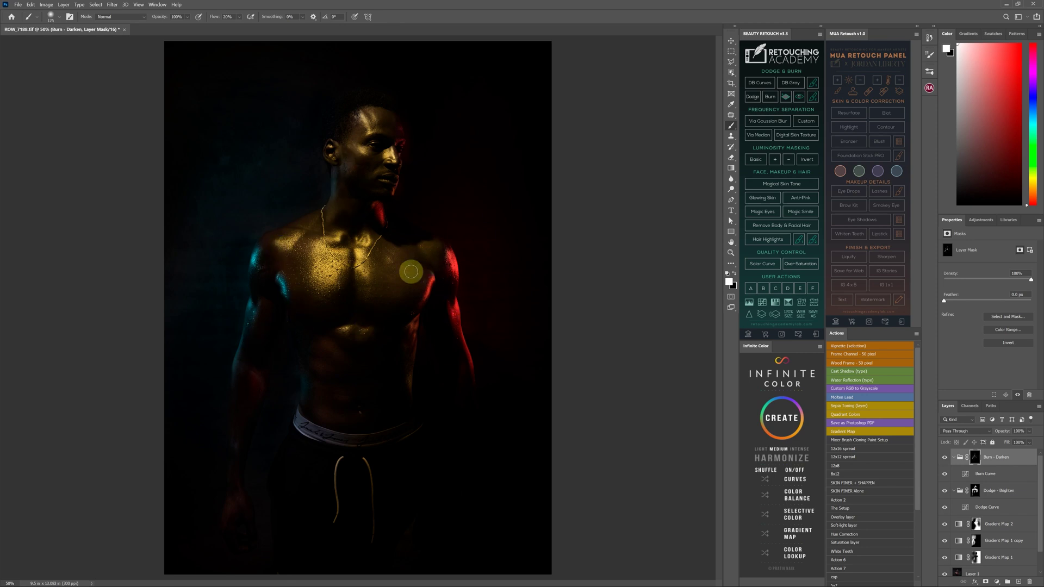
# Add Levels 1 with white input about 199 and midtone 0.79, placed above the Burn - Darken group.
pyautogui.hotkey('ctrl', '-')
pyautogui.click(980, 221)
pyautogui.click(976, 240)
pyautogui.moveTo(1031, 306); pyautogui.dragTo(1015, 306)
pyautogui.moveTo(1000, 474); pyautogui.dragTo(1002, 450)
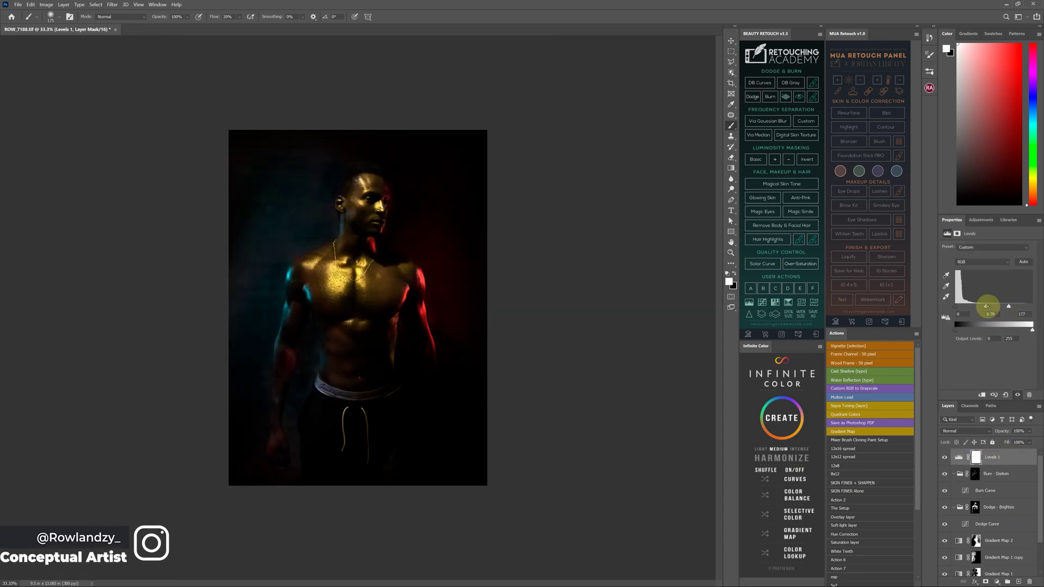
pyautogui.moveTo(985, 307); pyautogui.dragTo(1006, 305)
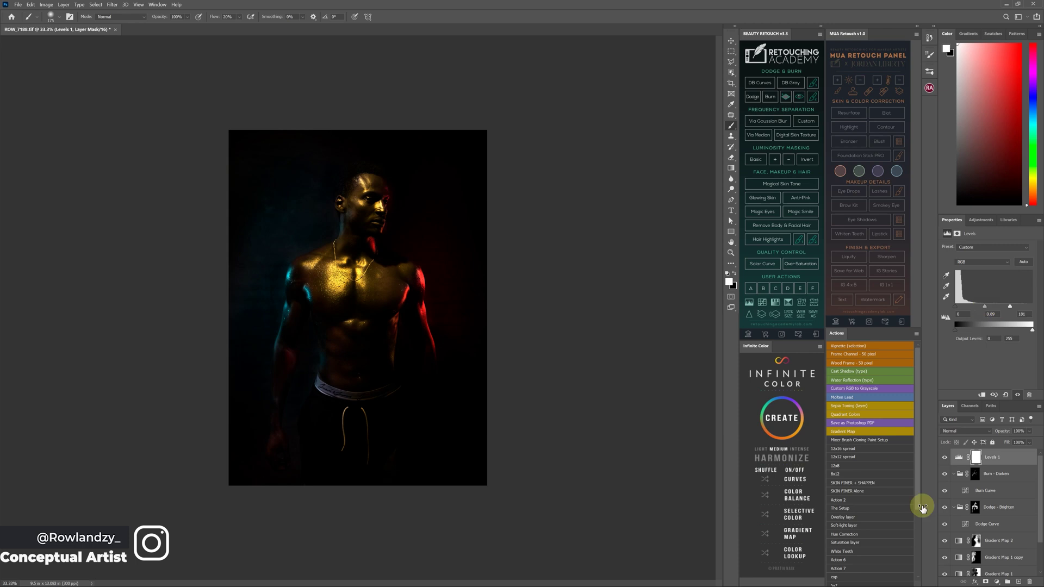
pyautogui.click(944, 457)
pyautogui.click(945, 457)
# Paint more on the Gradient Map 1 copy and Dodge - Brighten masks, zoomed in on the face.
pyautogui.click(976, 557)
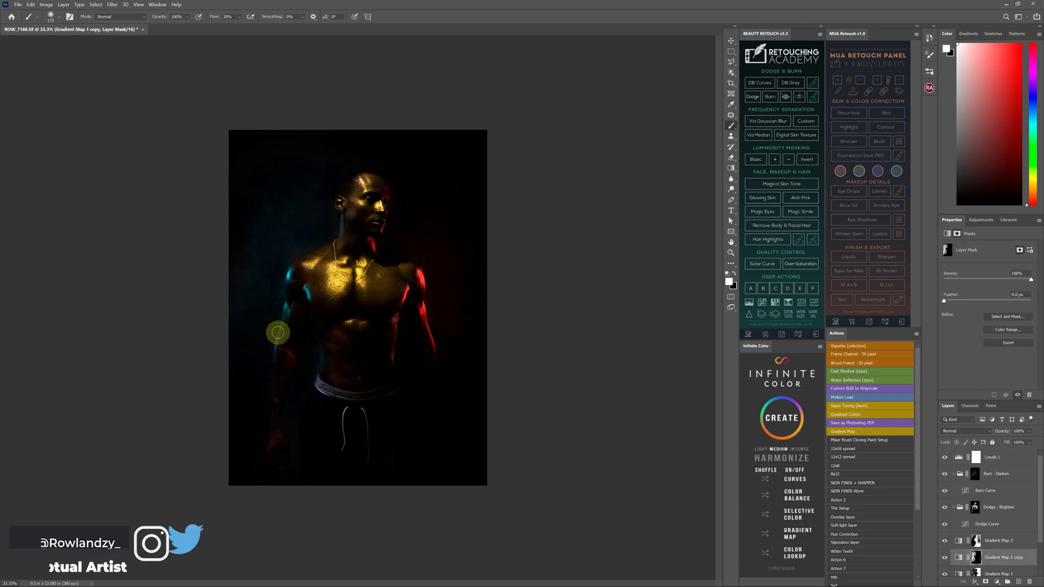
pyautogui.hotkey('ctrl', '+')
pyautogui.hotkey('ctrl', '+')
pyautogui.moveTo(332, 186); pyautogui.dragTo(419, 345)
pyautogui.press(']')
pyautogui.press(']')
pyautogui.press(']')
pyautogui.press(']')
pyautogui.press(']')
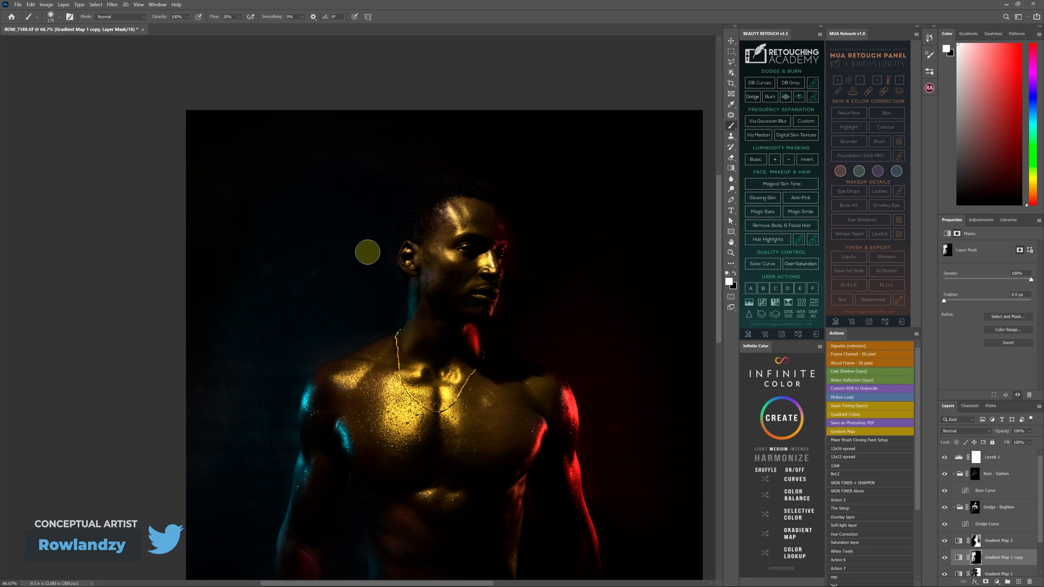
pyautogui.press('x')
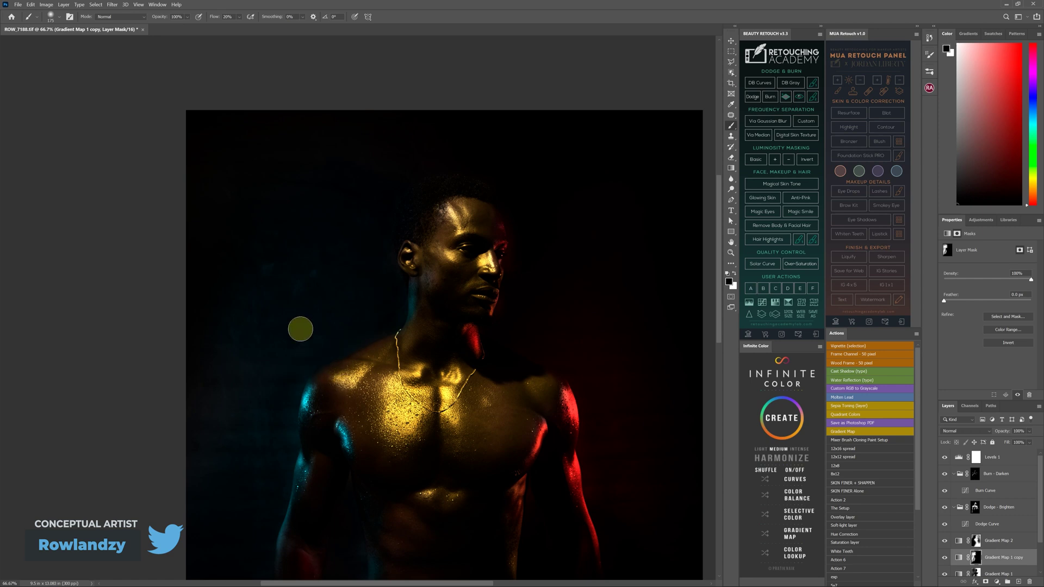
pyautogui.hotkey('ctrl', '0')
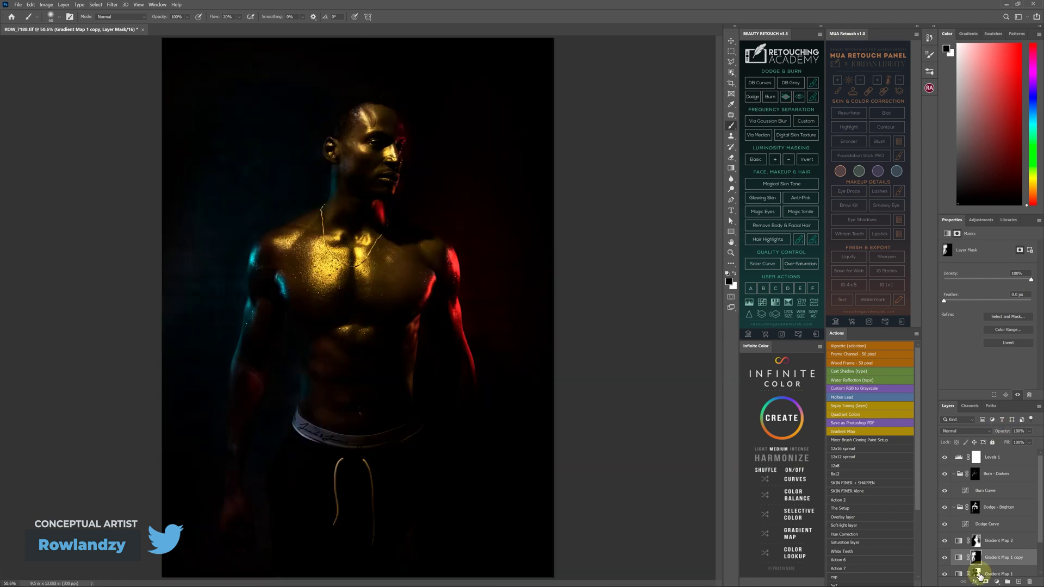
pyautogui.click(978, 573)
pyautogui.scroll(2, 466, 189)
pyautogui.moveTo(419, 109); pyautogui.dragTo(397, 277)
pyautogui.click(975, 500)
pyautogui.press('x')
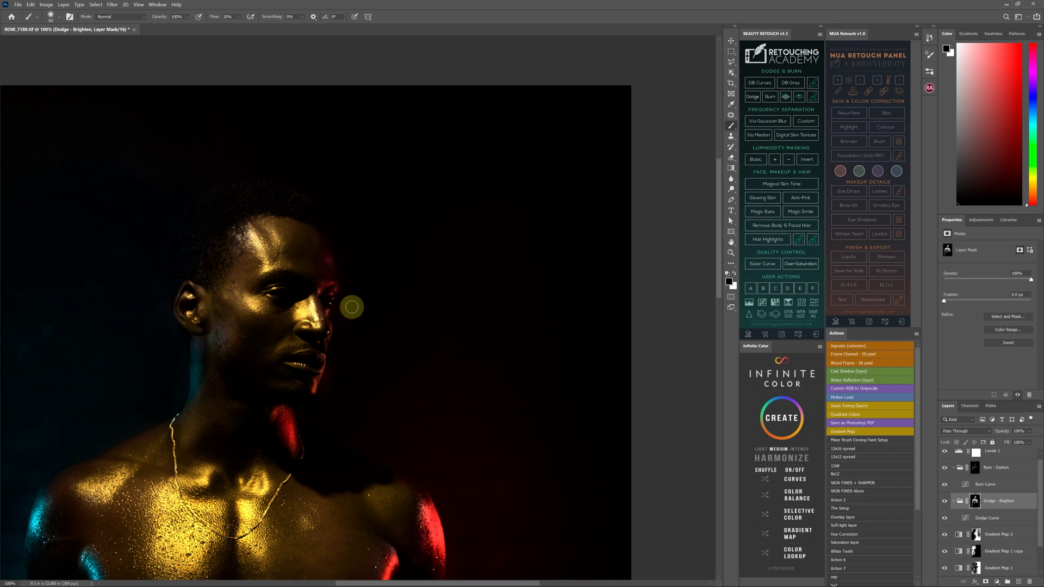
pyautogui.scroll(-3, 473, 366)
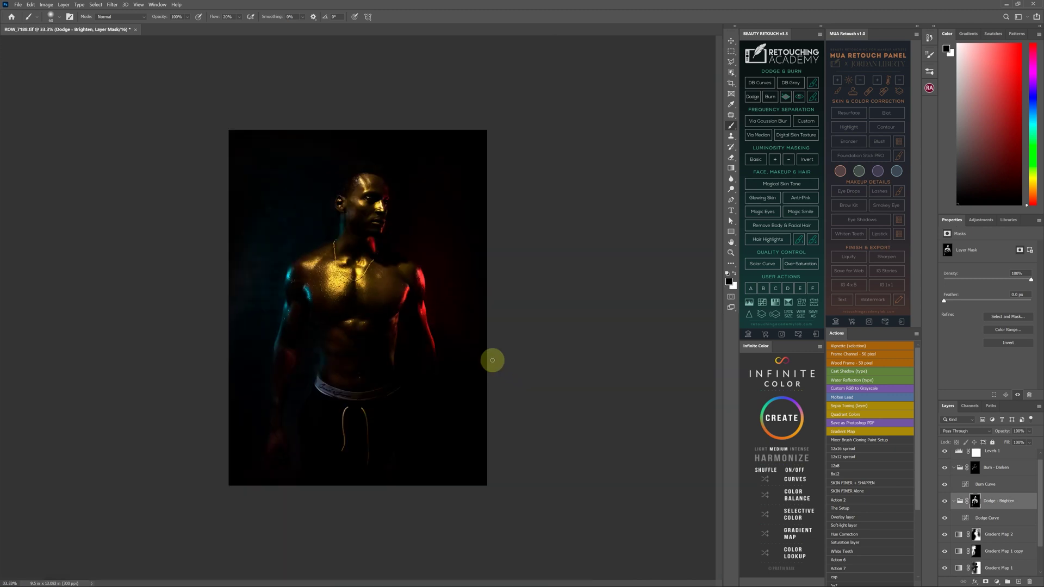
# Collapse the dodge and burn groups, then paint a trial diagonal light beam on a new layer and delete it.
pyautogui.press('v')
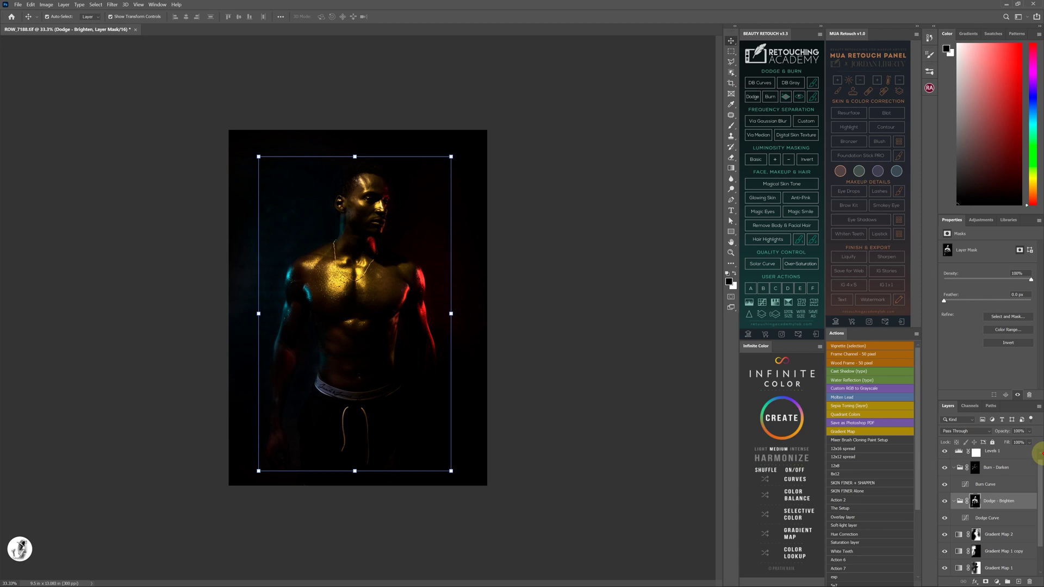
pyautogui.click(954, 468)
pyautogui.click(953, 485)
pyautogui.click(991, 460)
pyautogui.click(1019, 582)
pyautogui.press('b')
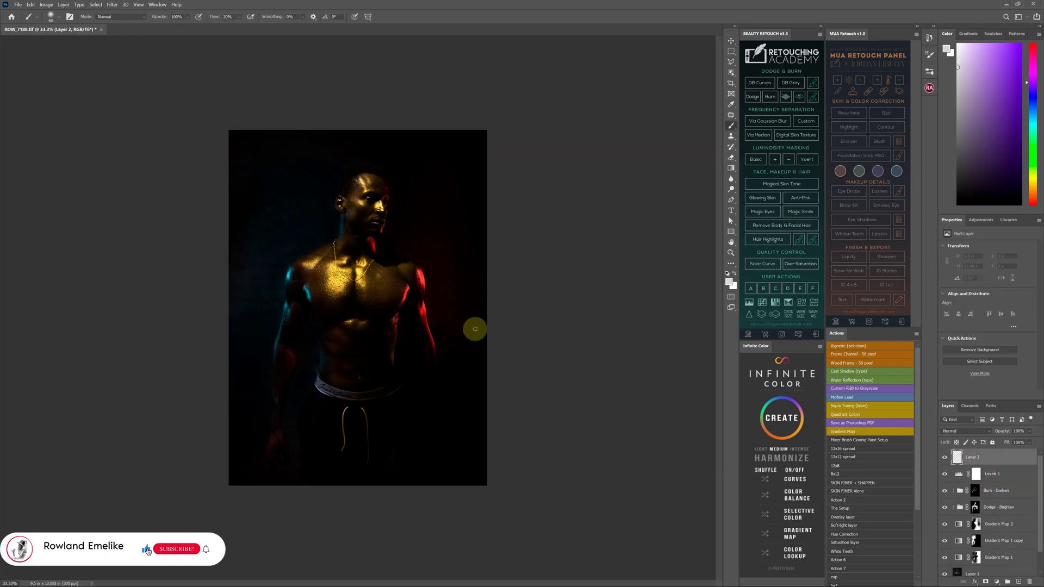
pyautogui.press(']')
pyautogui.press(']')
pyautogui.press(']')
pyautogui.press(']')
pyautogui.press(']')
pyautogui.press(']')
pyautogui.press(']')
pyautogui.press(']')
pyautogui.press(']')
pyautogui.press(']')
pyautogui.press(']')
pyautogui.press(']')
pyautogui.press(']')
pyautogui.press(']')
pyautogui.press(']')
pyautogui.press('[')
pyautogui.press('[')
pyautogui.press('[')
pyautogui.press('[')
pyautogui.moveTo(494, 162); pyautogui.dragTo(407, 292)
pyautogui.moveTo(480, 222)
pyautogui.mouseDown()
pyautogui.moveTo(415, 336)
pyautogui.moveTo(468, 224)
pyautogui.moveTo(425, 304)
pyautogui.mouseUp()
pyautogui.press('[')
pyautogui.moveTo(435, 244)
pyautogui.mouseDown()
pyautogui.moveTo(388, 289)
pyautogui.moveTo(464, 201)
pyautogui.moveTo(452, 231)
pyautogui.moveTo(471, 169)
pyautogui.moveTo(485, 220)
pyautogui.moveTo(480, 274)
pyautogui.moveTo(437, 312)
pyautogui.moveTo(438, 225)
pyautogui.moveTo(459, 272)
pyautogui.mouseUp()
pyautogui.press('Delete')
# Add a new layer with a dark red glow set to Overlay blend mode.
pyautogui.click(1019, 581)
pyautogui.click(1033, 48)
pyautogui.click(1019, 145)
pyautogui.press(']')
pyautogui.press(']')
pyautogui.press(']')
pyautogui.press(']')
pyautogui.click(965, 431)
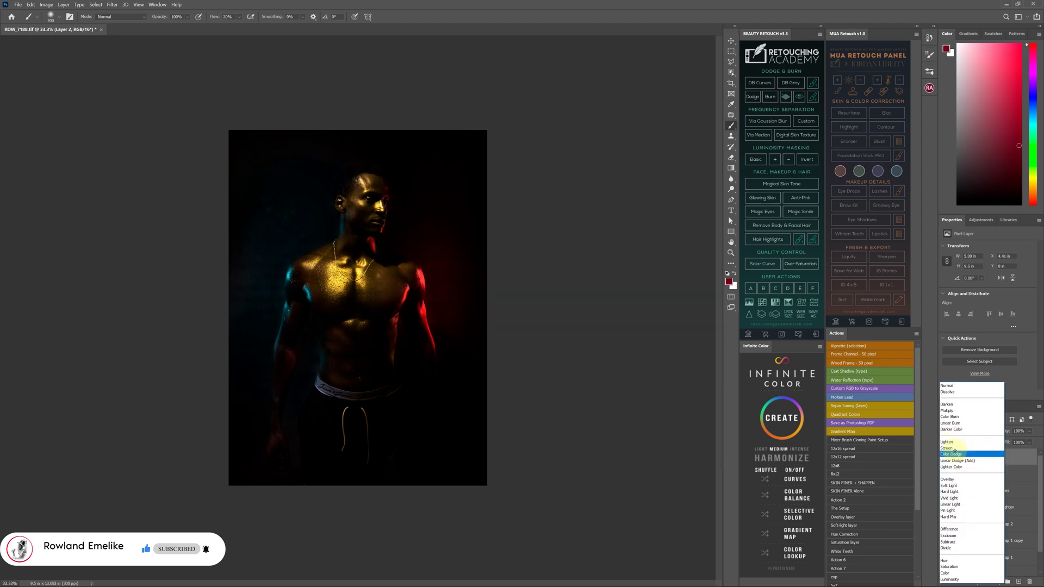
pyautogui.click(468, 334)
pyautogui.click(976, 432)
pyautogui.click(948, 479)
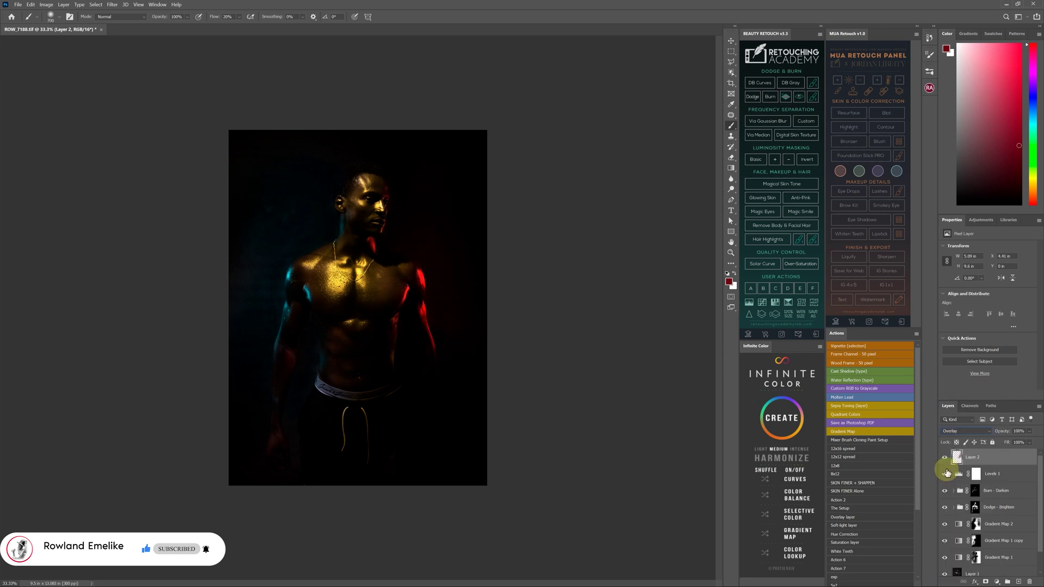
# Scale the red glow larger toward the top-left and bottom-right and apply the transform.
pyautogui.press('v')
pyautogui.hotkey('alt', 'v')
pyautogui.press('Escape')
pyautogui.moveTo(349, 130); pyautogui.dragTo(327, 89)
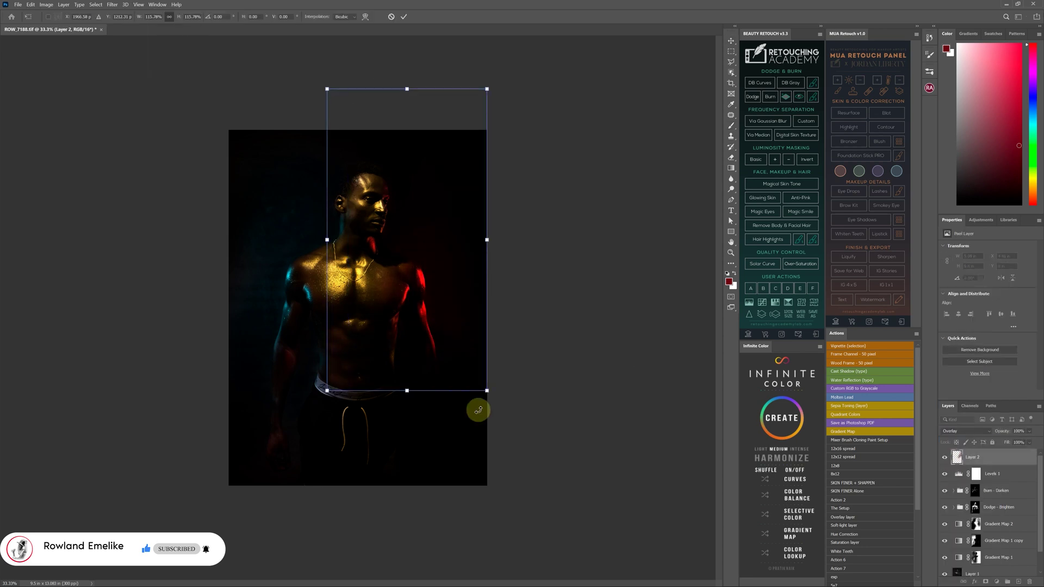
pyautogui.moveTo(488, 392); pyautogui.dragTo(500, 414)
pyautogui.moveTo(476, 347); pyautogui.dragTo(492, 351)
pyautogui.press('Return')
# Paint a cyan glow over the figure's left side on a new Overlay layer.
pyautogui.click(1019, 581)
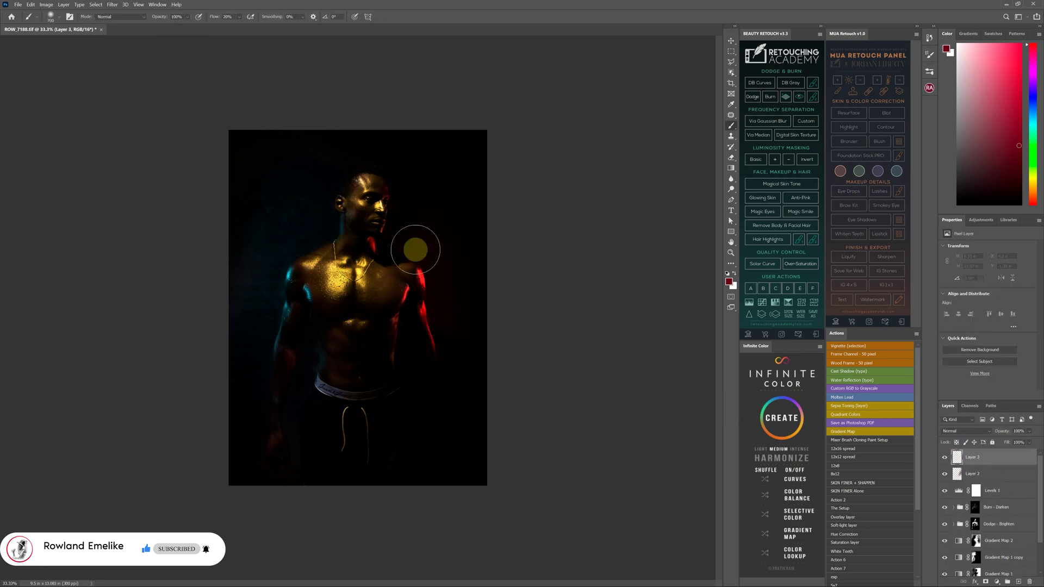
pyautogui.click(1032, 116)
pyautogui.moveTo(286, 332)
pyautogui.mouseDown()
pyautogui.moveTo(250, 256)
pyautogui.moveTo(298, 198)
pyautogui.moveTo(294, 142)
pyautogui.mouseUp()
pyautogui.click(965, 430)
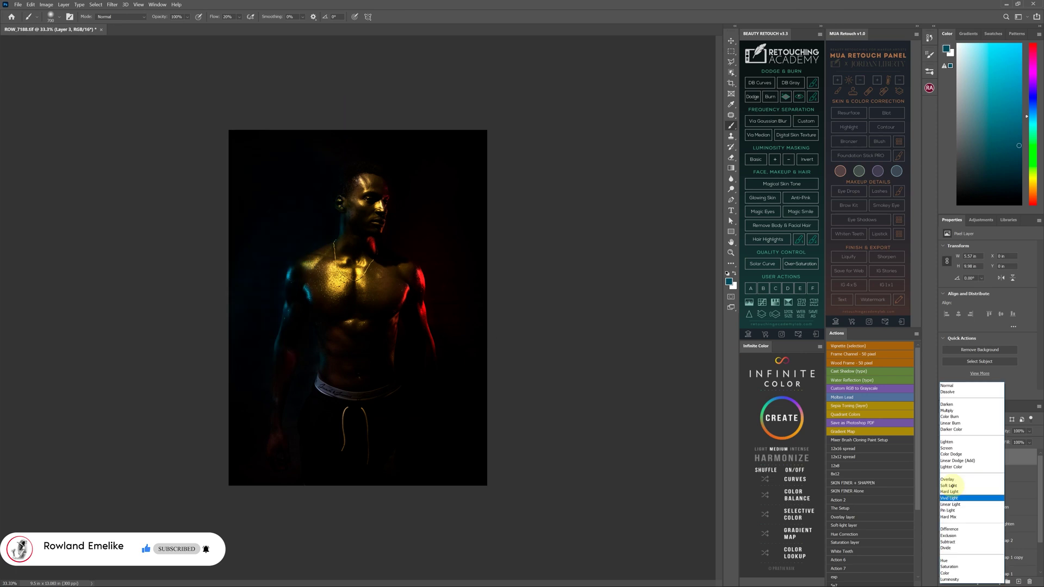
pyautogui.click(947, 479)
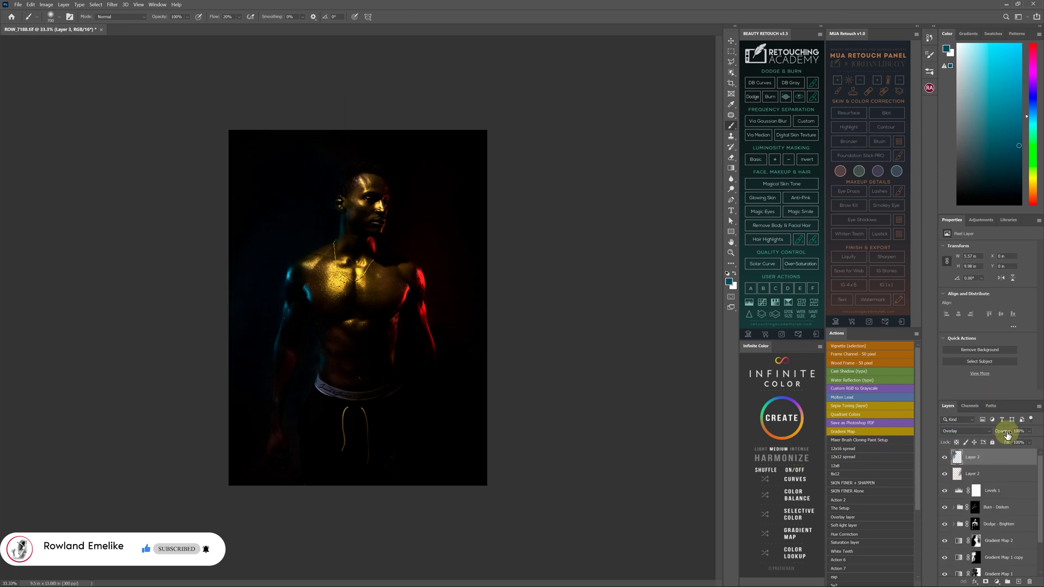
# Lower Gradient Map 2's opacity, run the sharpen action, and save the image as TIFF.
pyautogui.click(1007, 542)
pyautogui.click(993, 438)
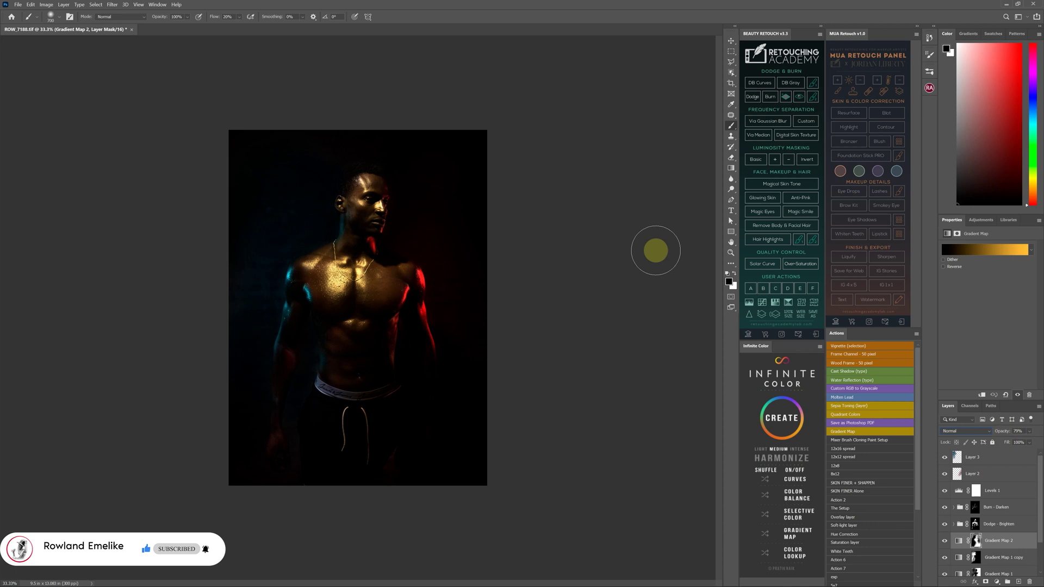
pyautogui.click(749, 315)
pyautogui.hotkey('ctrl', 's')
pyautogui.press('Return')
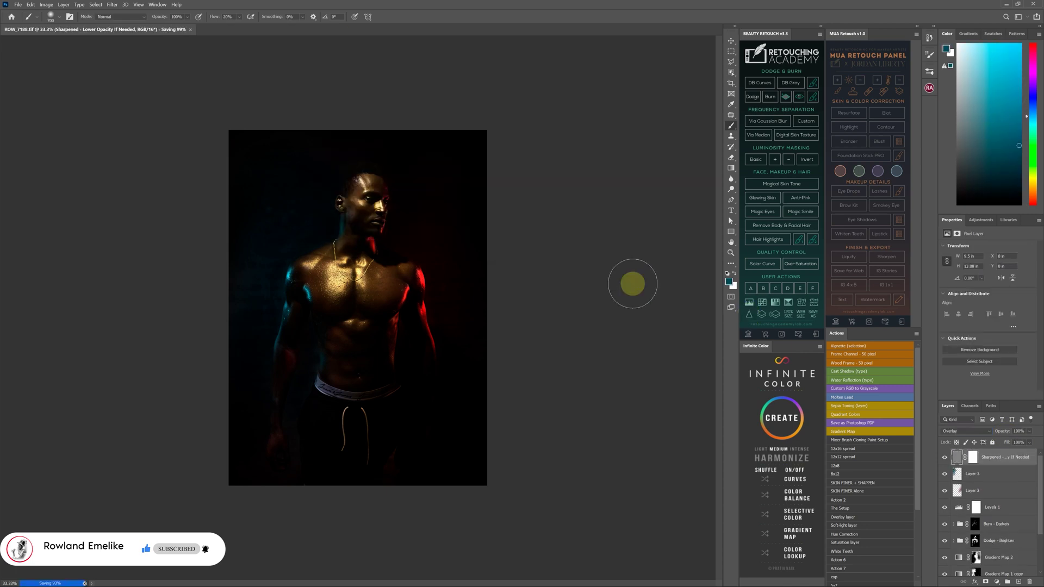